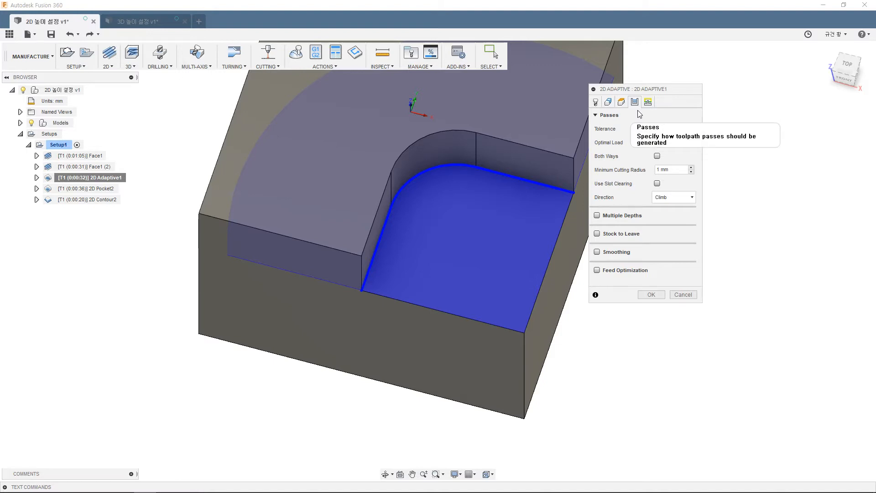
{"action": "left_click", "coordinate": [598, 233]}
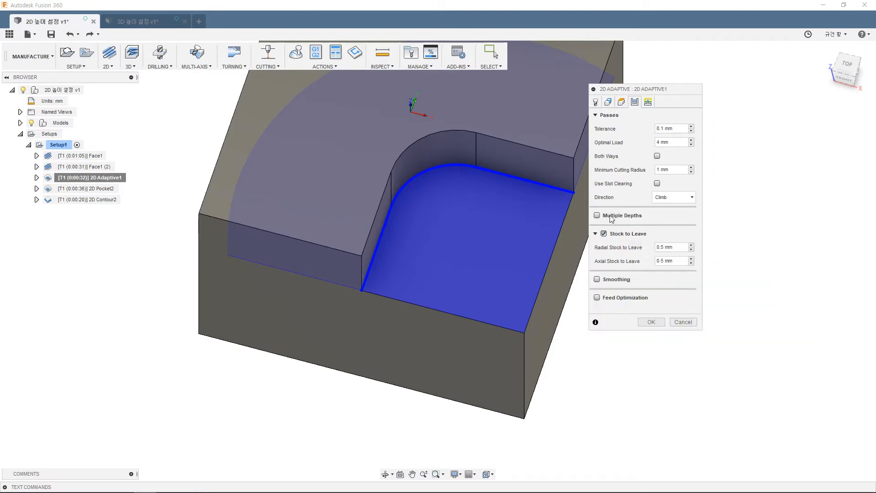
{"action": "left_click", "coordinate": [604, 233]}
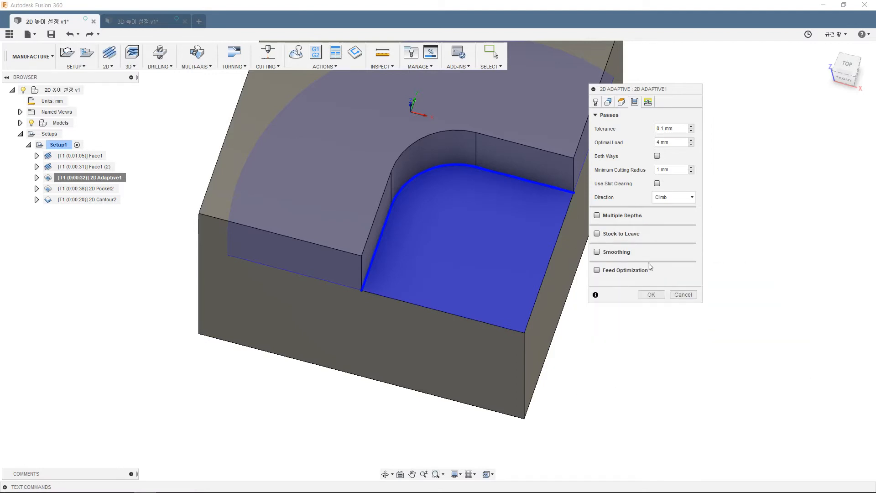
{"action": "left_click", "coordinate": [679, 293]}
- Duplicate the 2D Adaptive1 operation in Setup1
{"action": "left_click", "coordinate": [94, 179]}
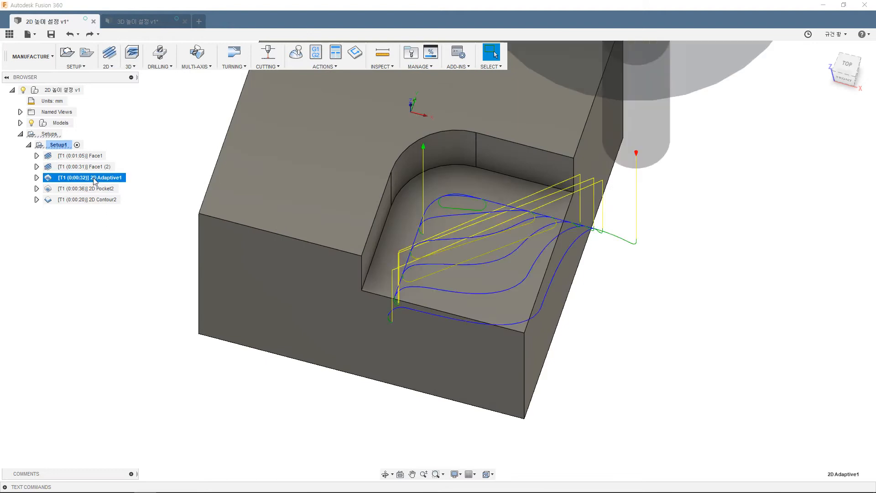
{"action": "right_click", "coordinate": [95, 181]}
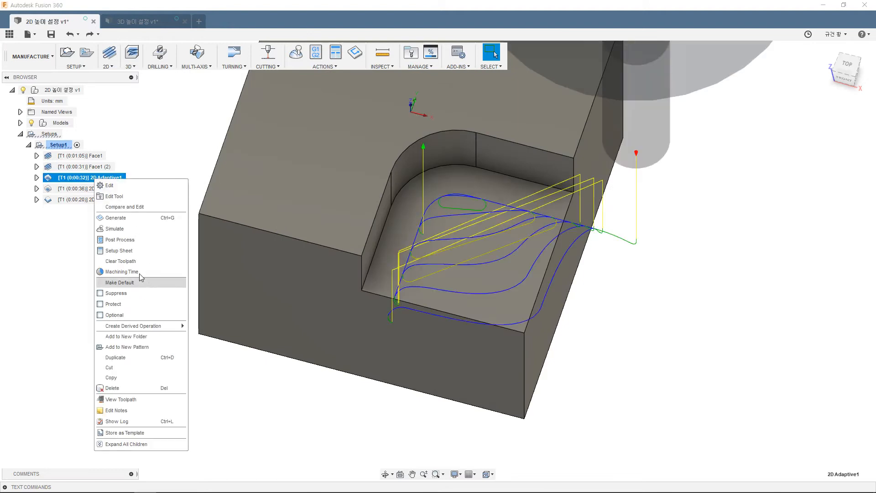
{"action": "left_click", "coordinate": [136, 358]}
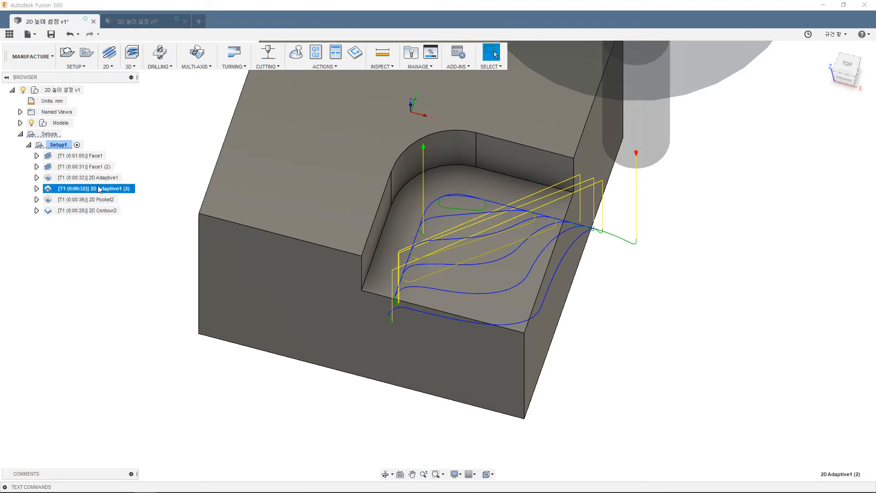
- Enable Stock to Leave in the duplicated 2D Adaptive operation, with 1 mm radial and 0 mm axial stock
{"action": "left_click", "coordinate": [117, 189]}
{"action": "right_click", "coordinate": [123, 189]}
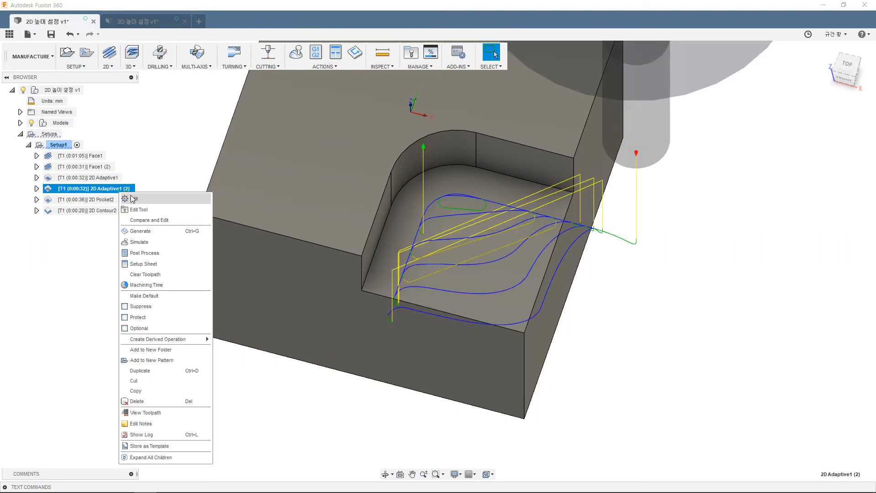
{"action": "left_click", "coordinate": [142, 207]}
{"action": "left_click", "coordinate": [635, 102]}
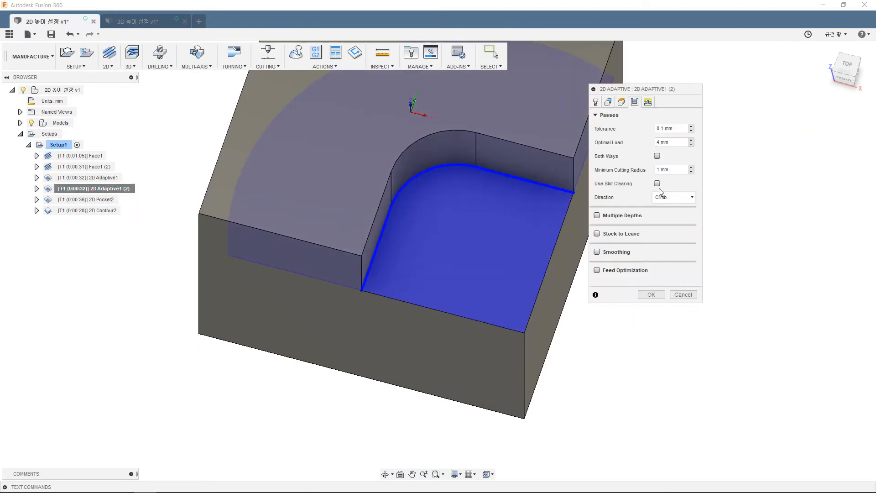
{"action": "left_click", "coordinate": [598, 234]}
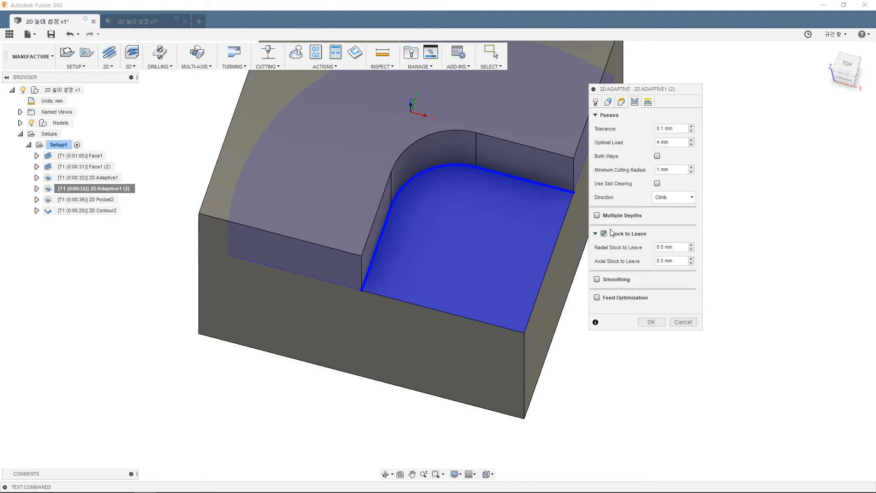
{"action": "key", "text": "Tab"}
{"action": "mouse_move", "coordinate": [682, 248]}
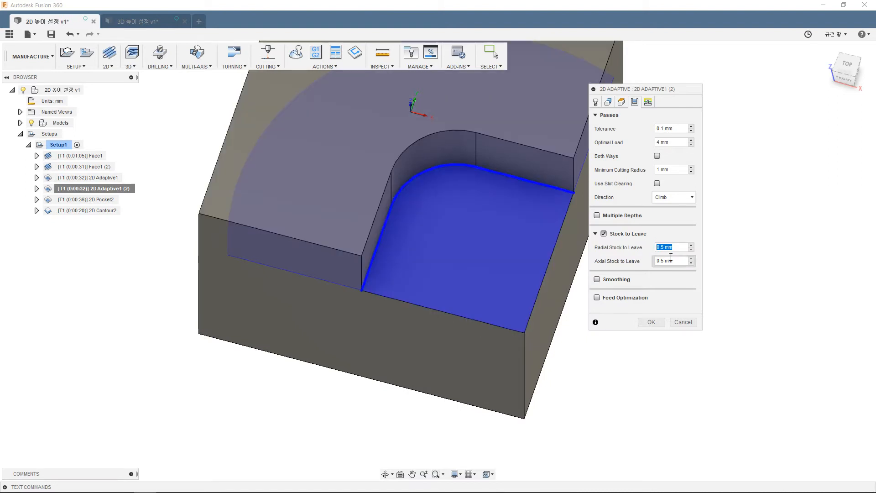
{"action": "type", "text": "1"}
{"action": "key", "text": "Tab"}
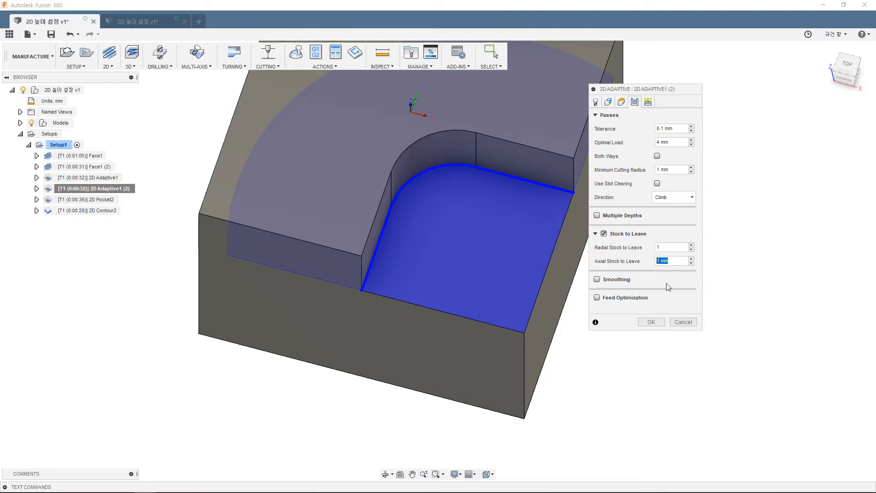
{"action": "type", "text": "0"}
{"action": "left_click", "coordinate": [649, 321]}
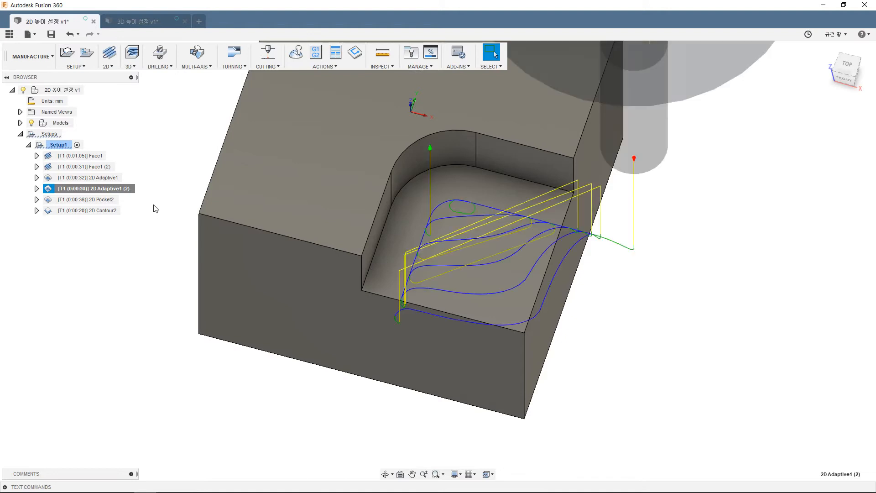
- Compare the toolpaths of 2D Adaptive1 and its duplicate from the top view
{"action": "left_click", "coordinate": [105, 181]}
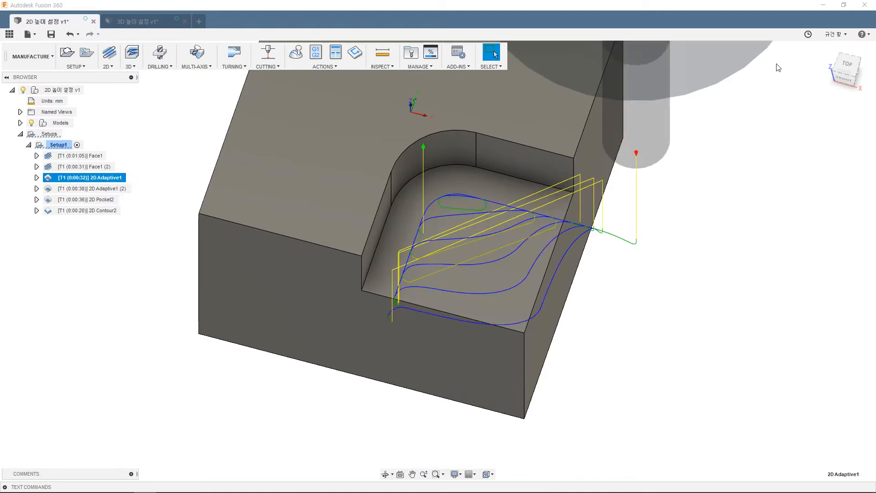
{"action": "left_click", "coordinate": [850, 67]}
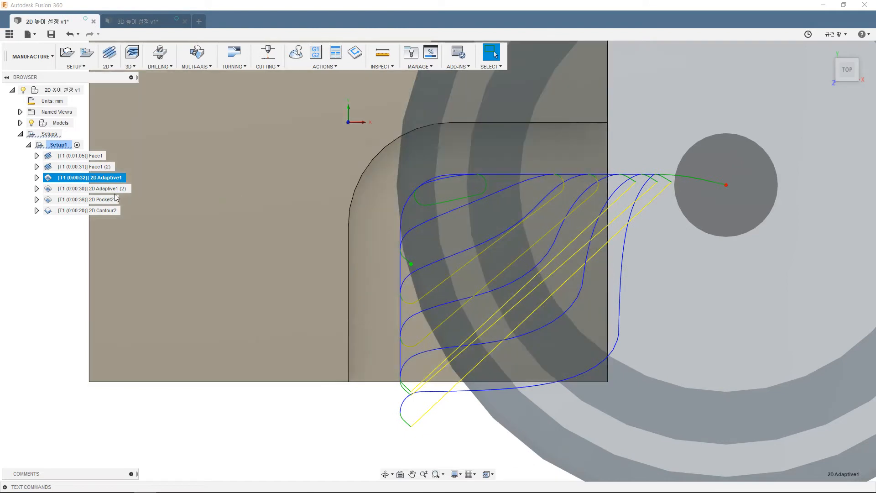
{"action": "left_click", "coordinate": [116, 189]}
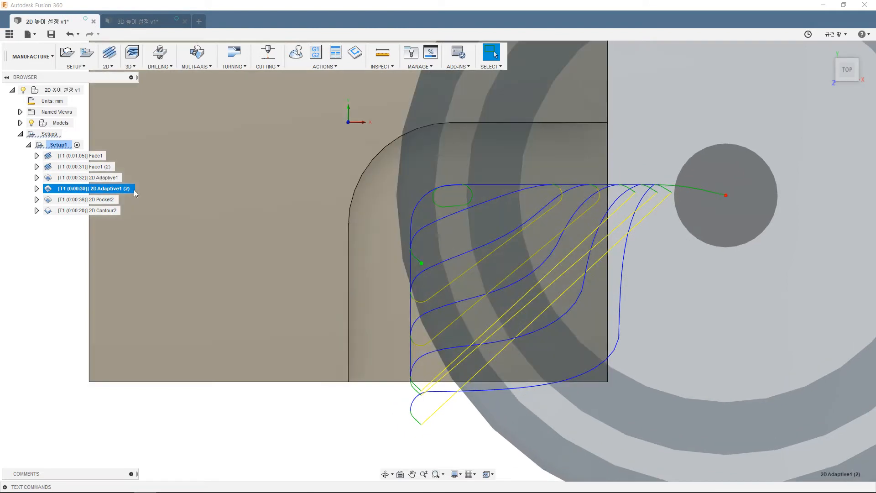
- Simulate the duplicated 2D Adaptive operation, examine the stock left along the pocket wall, and close the simulation
{"action": "left_click", "coordinate": [296, 52]}
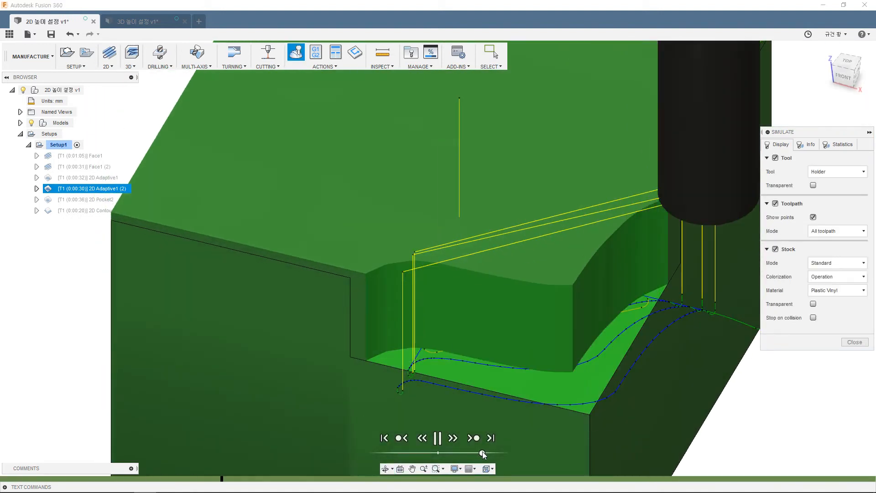
{"action": "scroll", "coordinate": [344, 314], "scroll_direction": "up", "scroll_amount": 5}
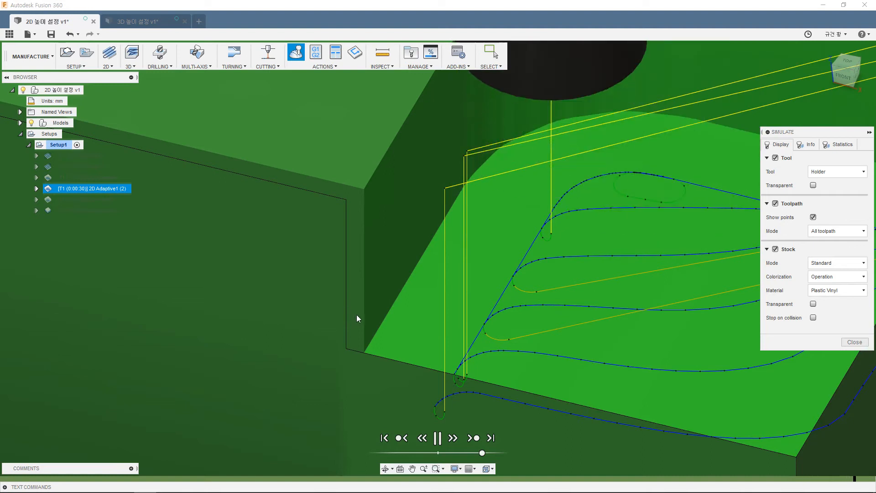
{"action": "left_click", "coordinate": [855, 342]}
- Set the duplicated 2D Adaptive operation's radial stock to leave to 0 mm and axial stock to leave to 1 mm
{"action": "right_click", "coordinate": [115, 191]}
{"action": "left_click", "coordinate": [131, 198]}
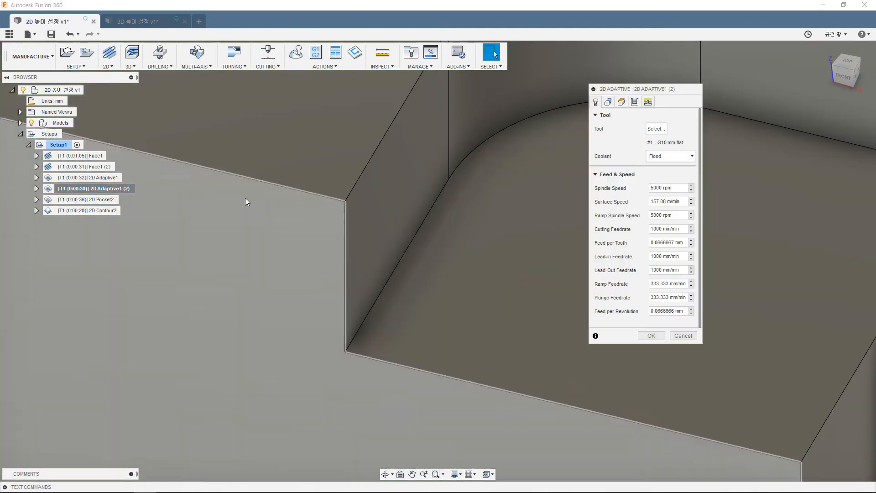
{"action": "left_click", "coordinate": [634, 102]}
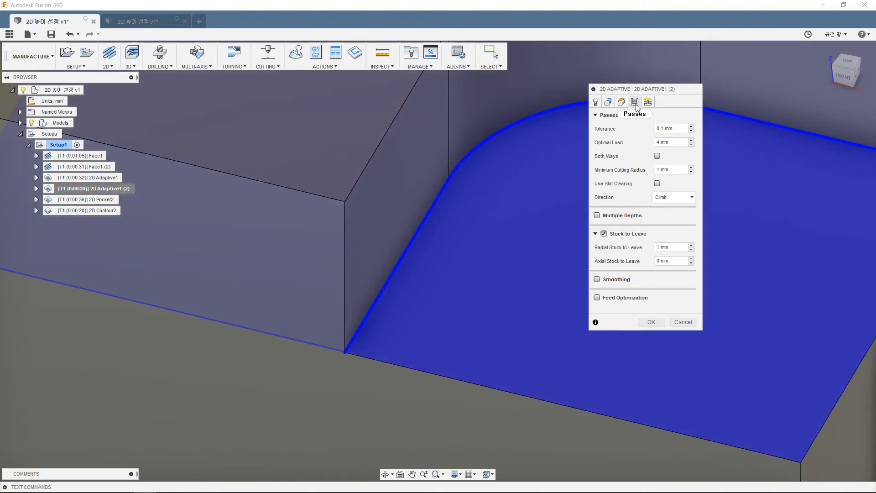
{"action": "double_click", "coordinate": [669, 247]}
{"action": "type", "text": "0"}
{"action": "key", "text": "Tab"}
{"action": "type", "text": "0"}
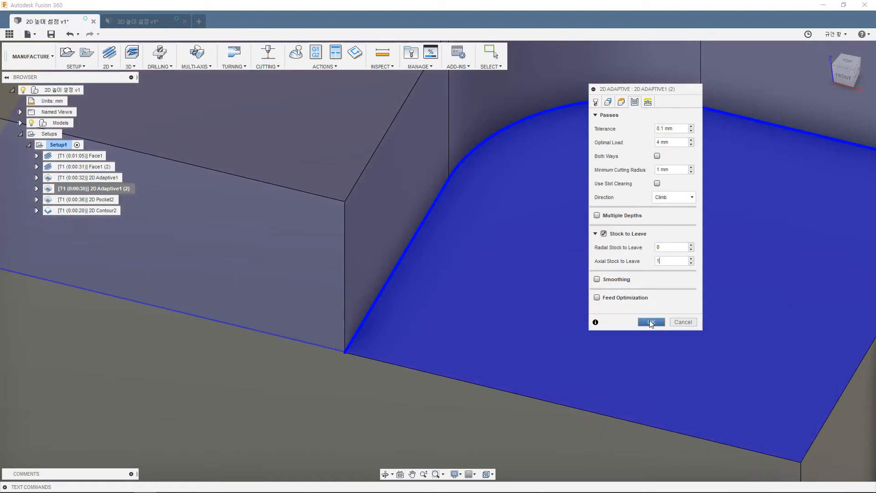
{"action": "left_click", "coordinate": [651, 322]}
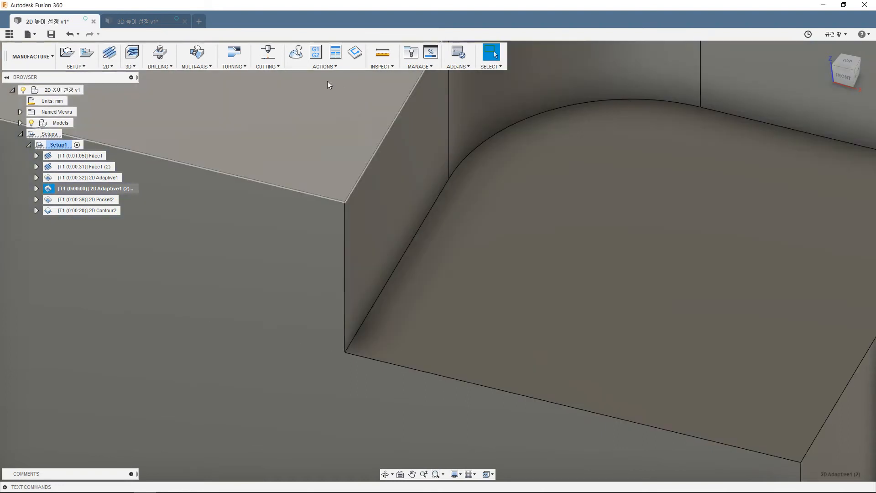
- Simulate the updated duplicate through its cutting passes, inspect the material left on the pocket floor, and close the simulation
{"action": "left_click", "coordinate": [295, 52]}
{"action": "left_click_drag", "start_coordinate": [472, 453], "coordinate": [543, 456]}
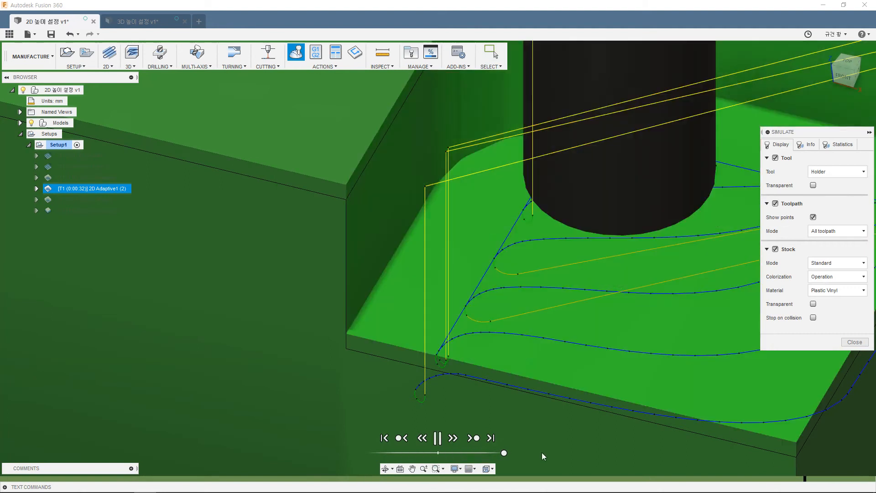
{"action": "scroll", "coordinate": [371, 368], "scroll_direction": "up", "scroll_amount": 3}
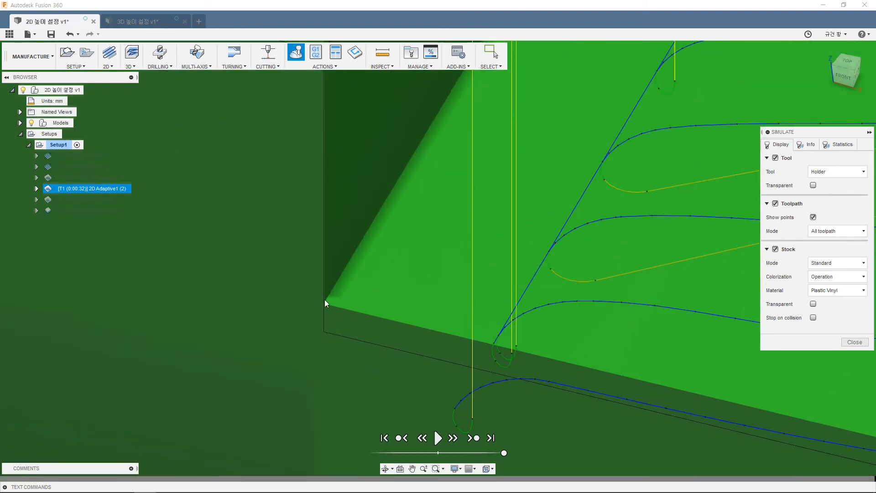
{"action": "scroll", "coordinate": [421, 237], "scroll_direction": "down", "scroll_amount": 3}
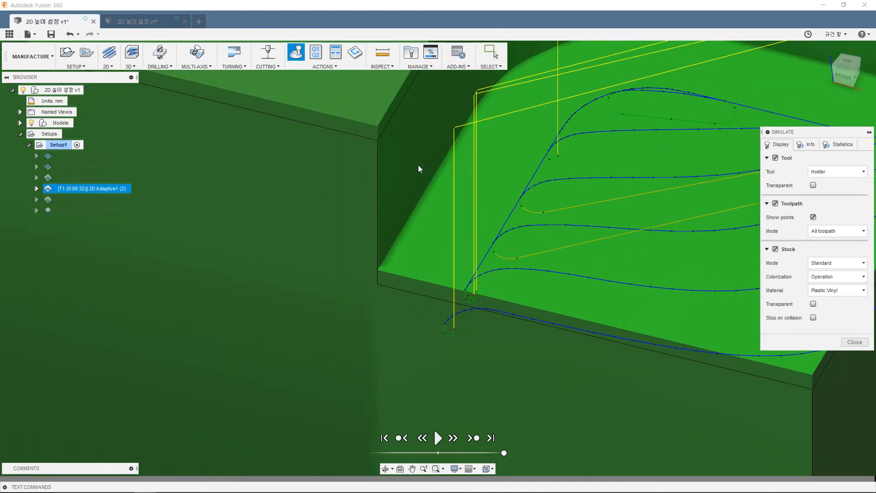
{"action": "scroll", "coordinate": [423, 273], "scroll_direction": "up", "scroll_amount": 3}
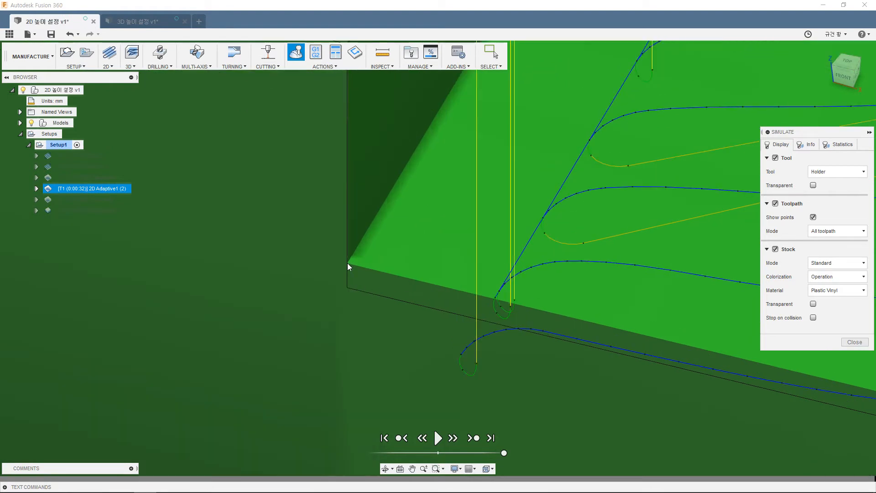
{"action": "left_click", "coordinate": [855, 342]}
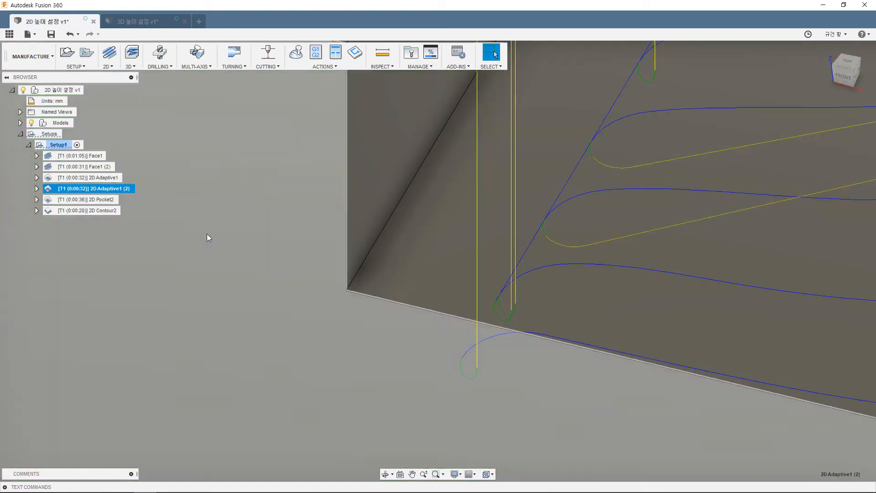
- Set the duplicated 2D Adaptive operation's axial stock to leave to -1 mm
{"action": "double_click", "coordinate": [123, 189]}
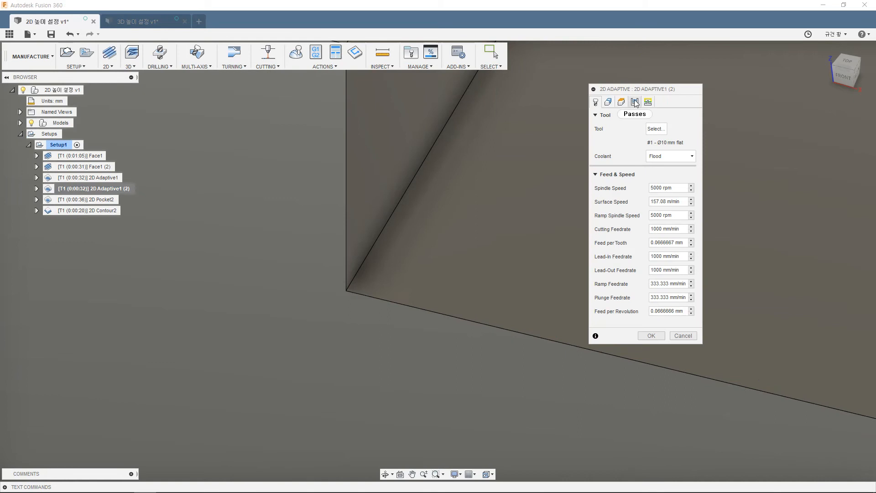
{"action": "left_click", "coordinate": [635, 102]}
{"action": "left_click_drag", "start_coordinate": [680, 260], "coordinate": [611, 265]}
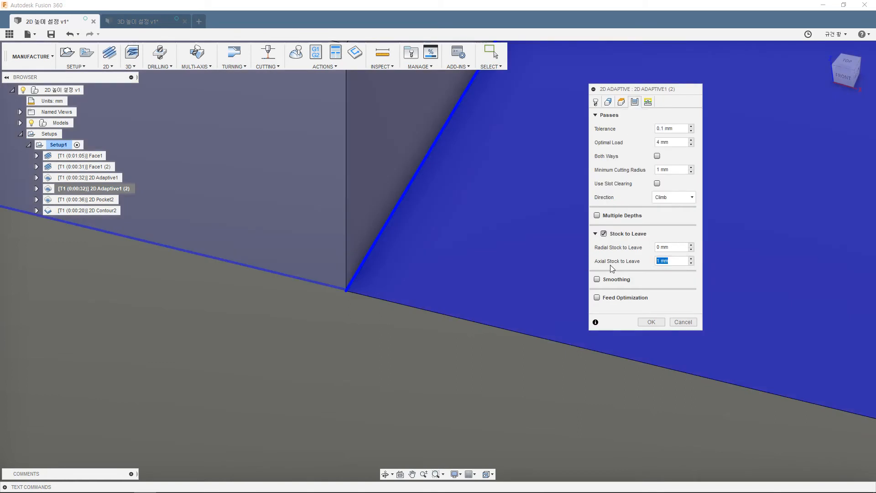
{"action": "type", "text": "-1"}
{"action": "left_click", "coordinate": [651, 322]}
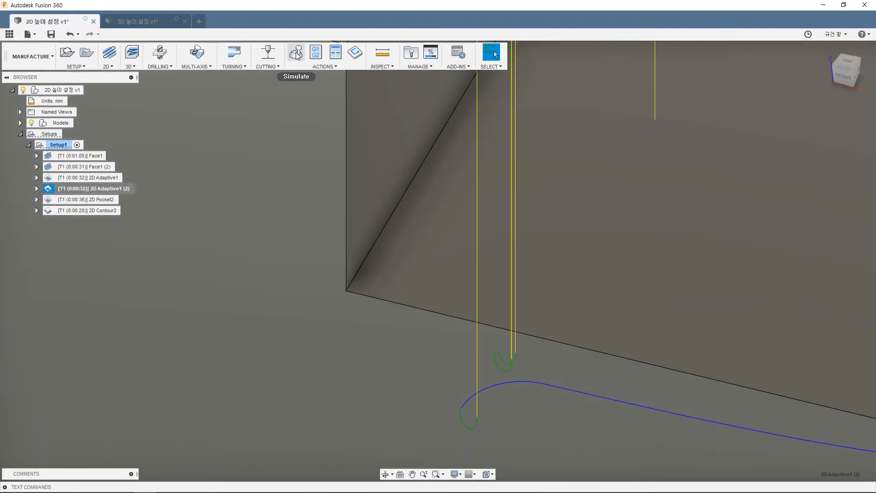
- Simulate the duplicate with negative axial stock and compare the cut pocket floor with the model by toggling the model's visibility
{"action": "left_click", "coordinate": [296, 52]}
{"action": "left_click", "coordinate": [438, 438]}
{"action": "scroll", "coordinate": [365, 333], "scroll_direction": "up", "scroll_amount": 4}
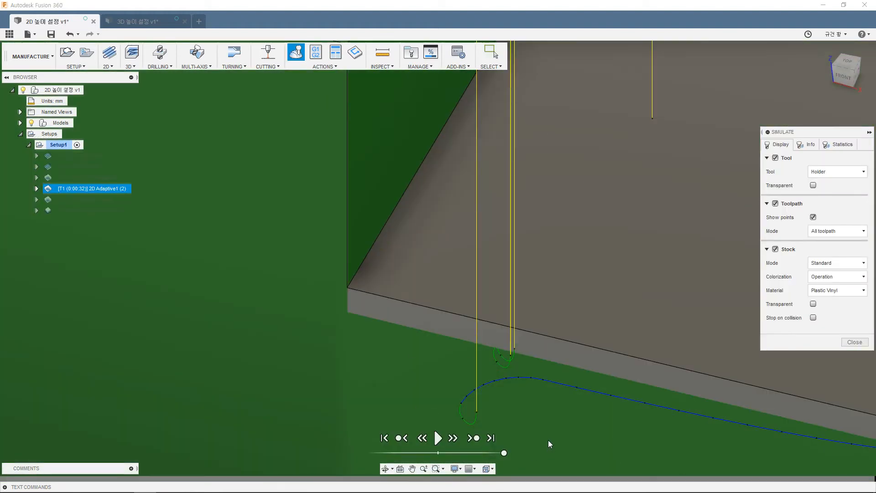
{"action": "scroll", "coordinate": [322, 257], "scroll_direction": "down", "scroll_amount": 3}
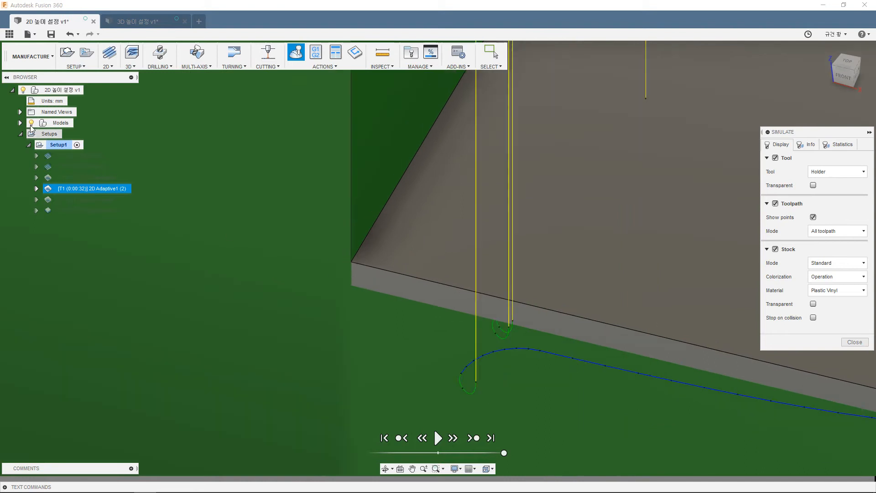
{"action": "left_click", "coordinate": [31, 123]}
{"action": "left_click", "coordinate": [31, 123]}
{"action": "left_click", "coordinate": [31, 123]}
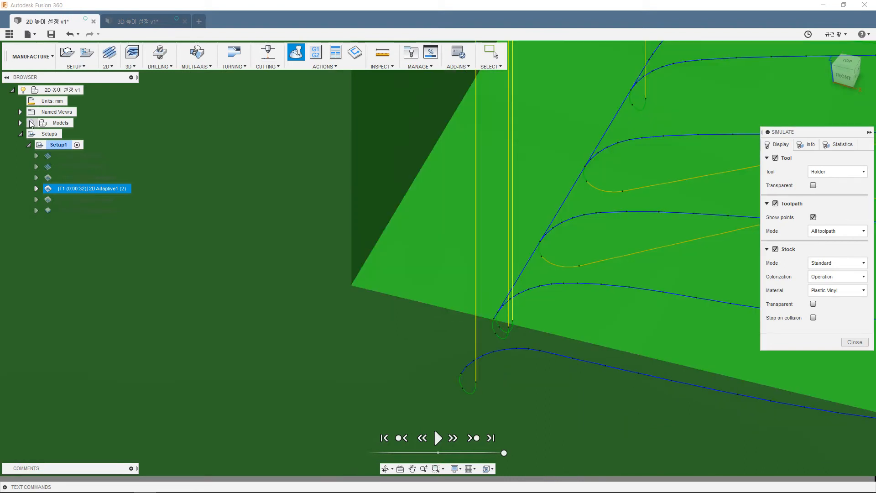
{"action": "left_click", "coordinate": [31, 123]}
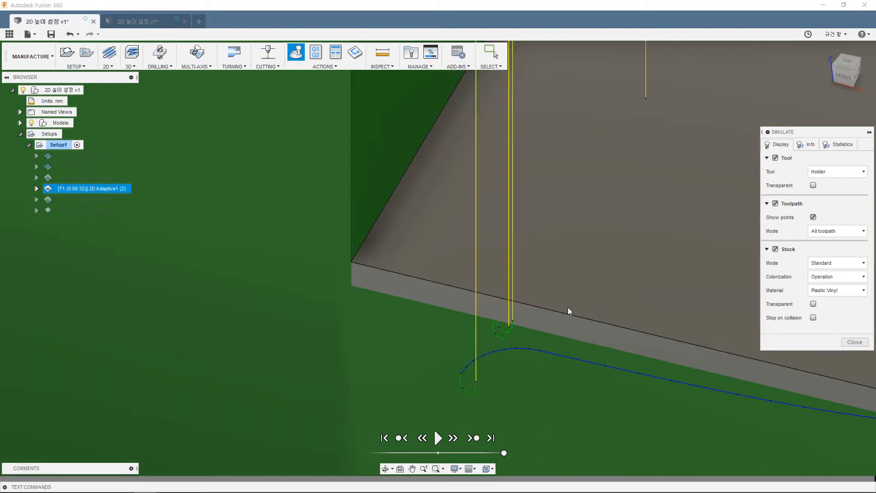
{"action": "left_click", "coordinate": [855, 342]}
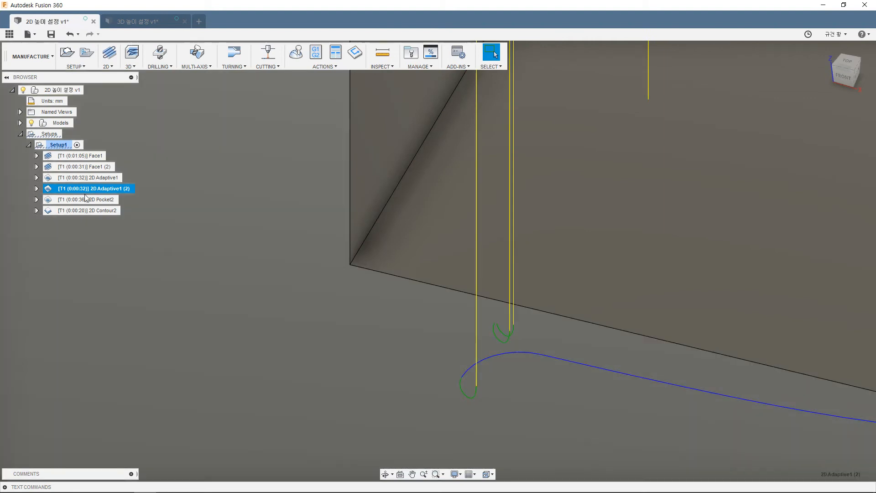
- Open the original 2D Adaptive operation's pass settings, examine the Smoothing option and its description, and cancel the edit
{"action": "right_click", "coordinate": [101, 179]}
{"action": "left_click", "coordinate": [117, 187]}
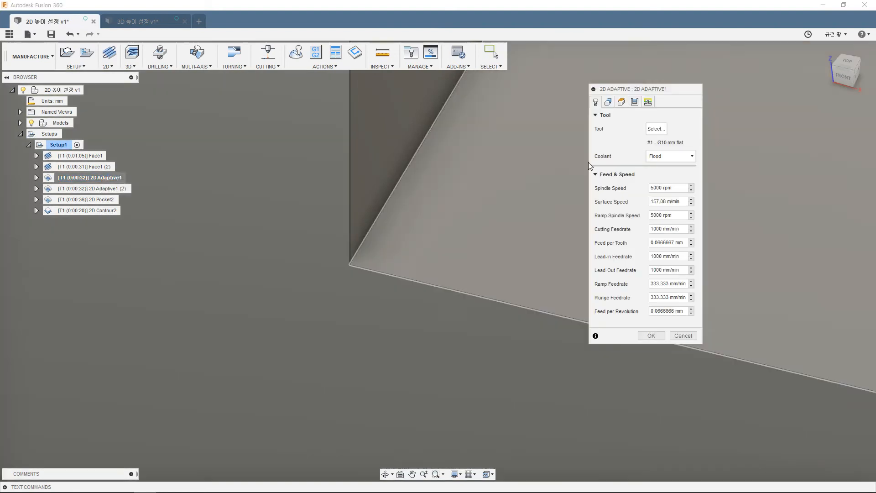
{"action": "left_click", "coordinate": [635, 102]}
{"action": "scroll", "coordinate": [480, 197], "scroll_direction": "down", "scroll_amount": 5}
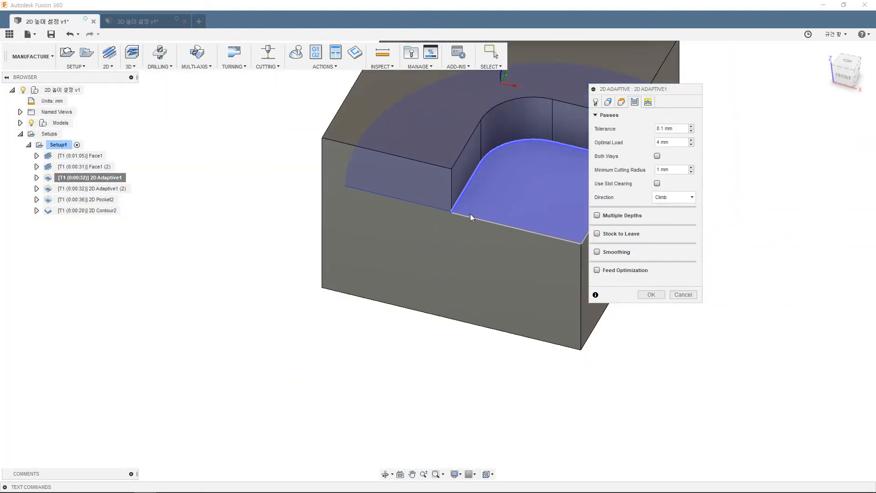
{"action": "middle_click_drag", "start_coordinate": [470, 214], "coordinate": [320, 287]}
{"action": "left_click", "coordinate": [597, 254]}
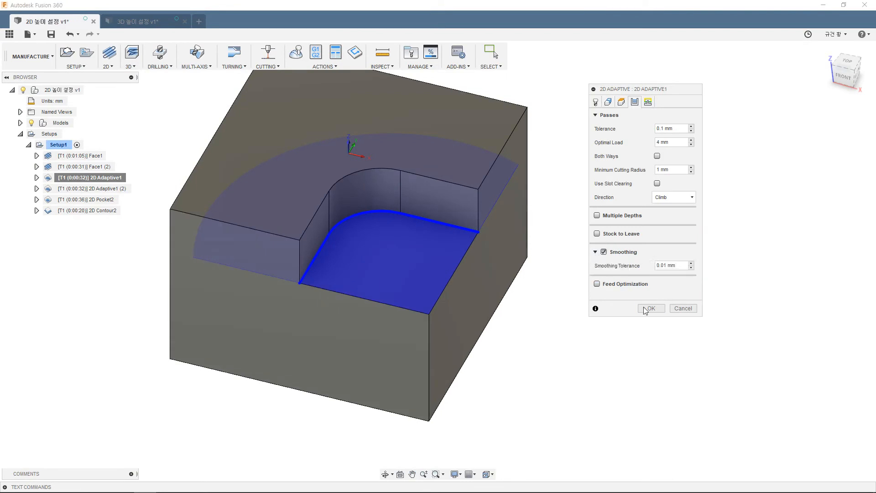
{"action": "left_click", "coordinate": [604, 255]}
{"action": "left_click", "coordinate": [603, 254]}
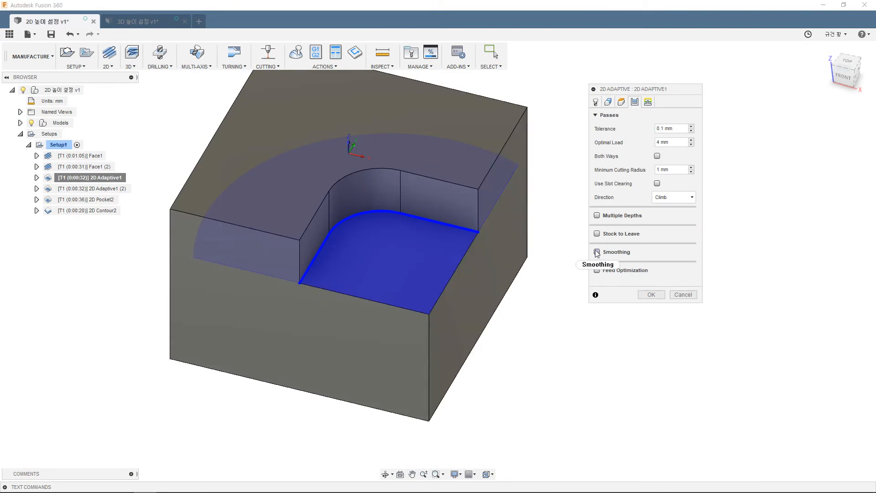
{"action": "left_click", "coordinate": [594, 254]}
{"action": "left_click", "coordinate": [599, 253]}
{"action": "left_click", "coordinate": [596, 253]}
{"action": "left_click", "coordinate": [595, 253]}
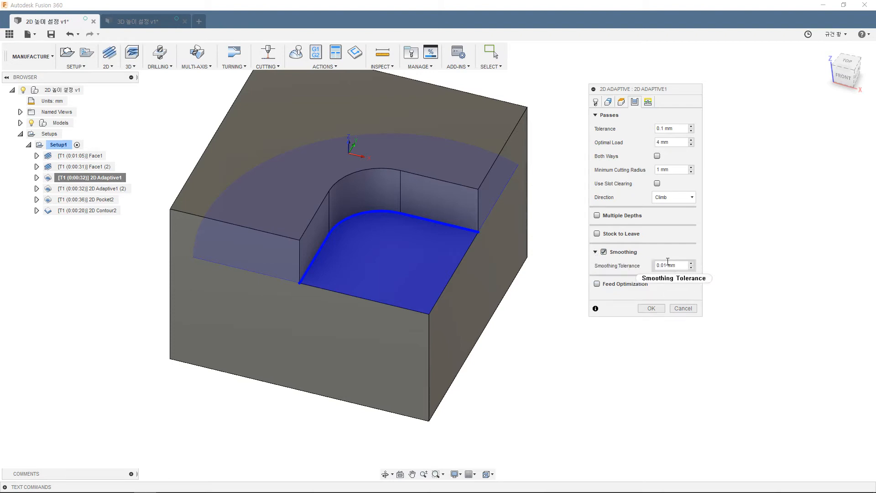
{"action": "mouse_move", "coordinate": [668, 261]}
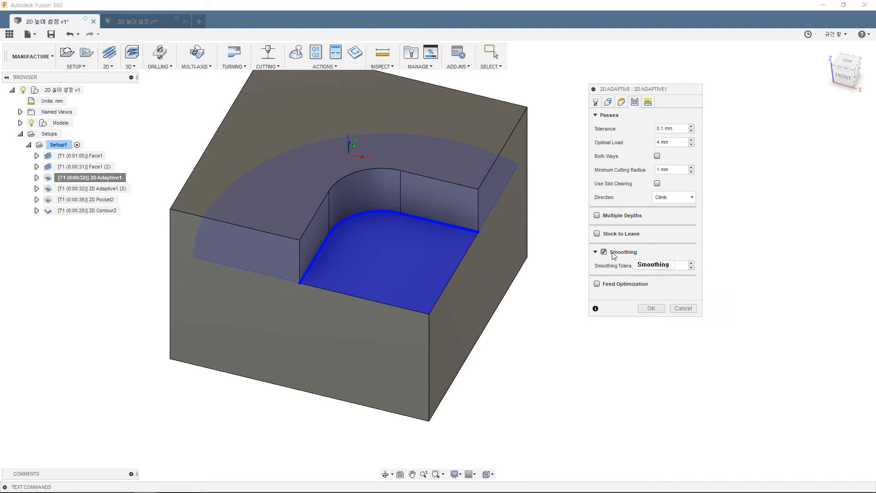
{"action": "mouse_move", "coordinate": [615, 256]}
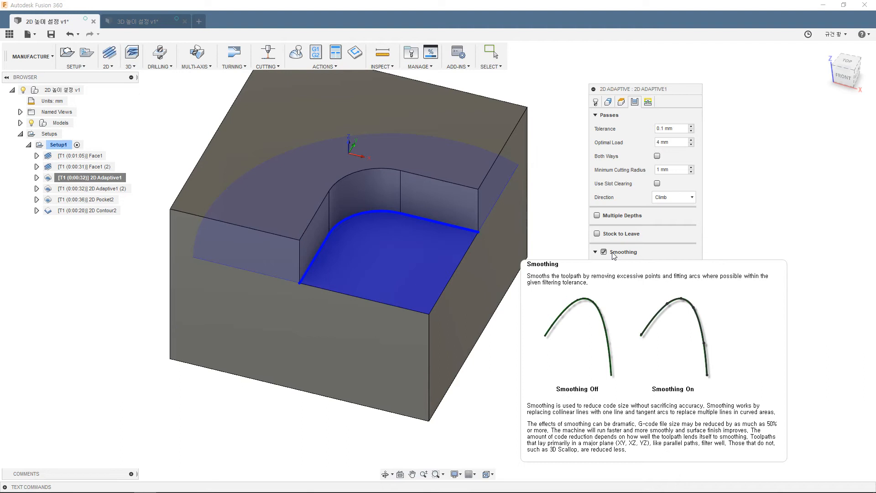
{"action": "left_click", "coordinate": [604, 251]}
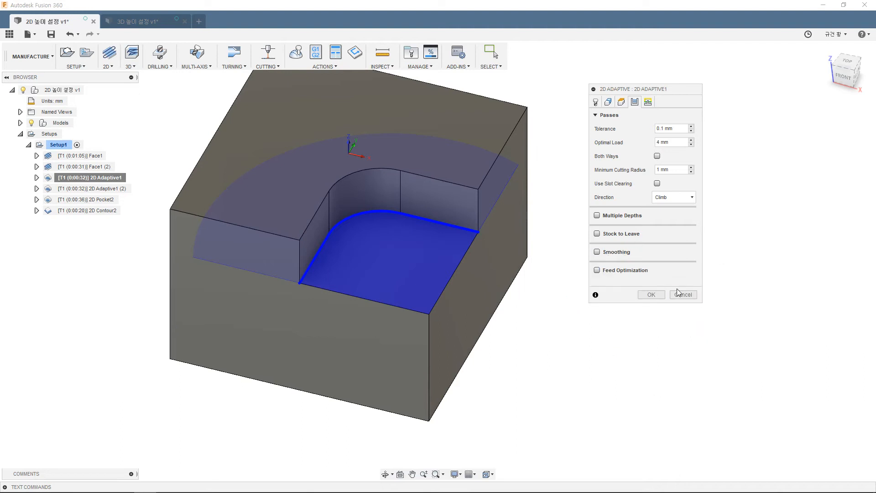
{"action": "left_click", "coordinate": [678, 293]}
- Simulate the original 2D Adaptive operation from the top view with the tool and stock hidden and the model shown
{"action": "left_click", "coordinate": [73, 177]}
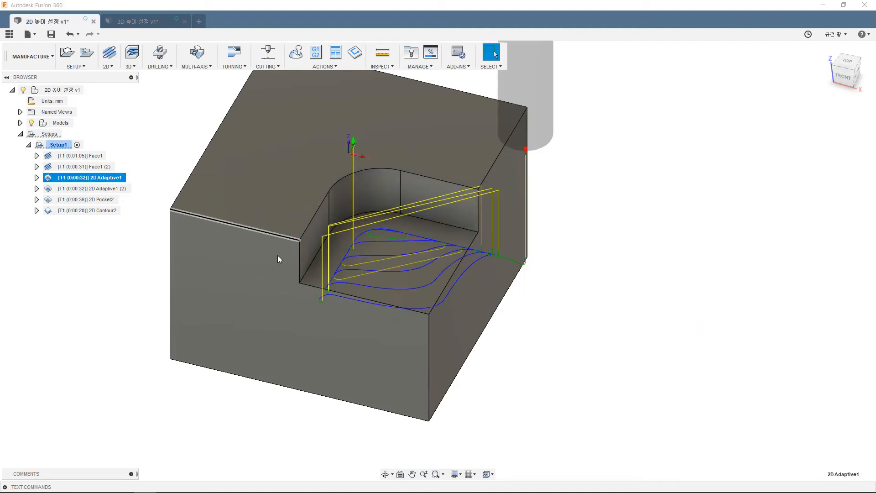
{"action": "scroll", "coordinate": [280, 256], "scroll_direction": "up", "scroll_amount": 4}
{"action": "left_click", "coordinate": [845, 65]}
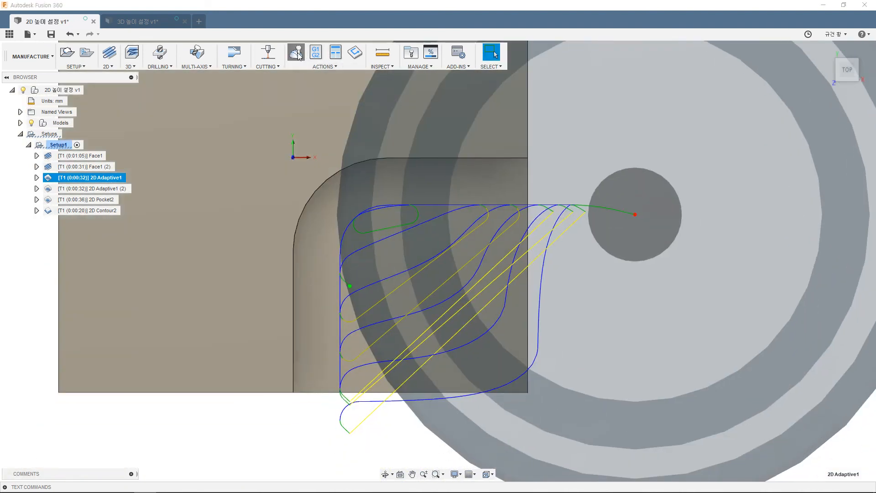
{"action": "left_click", "coordinate": [296, 52]}
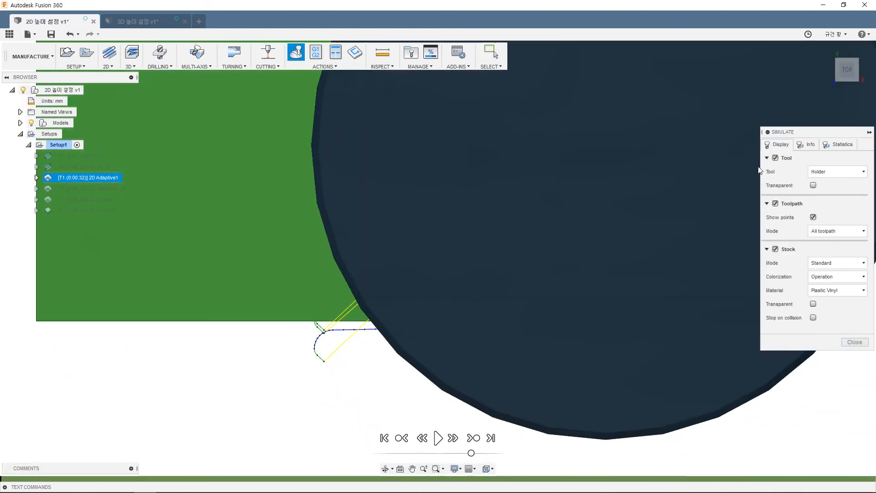
{"action": "left_click", "coordinate": [775, 157]}
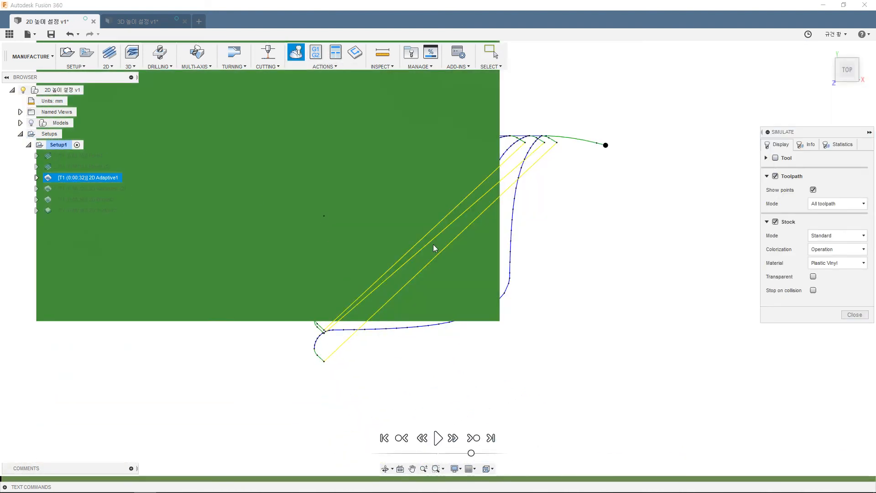
{"action": "scroll", "coordinate": [477, 232], "scroll_direction": "down", "scroll_amount": 1}
{"action": "left_click", "coordinate": [776, 221]}
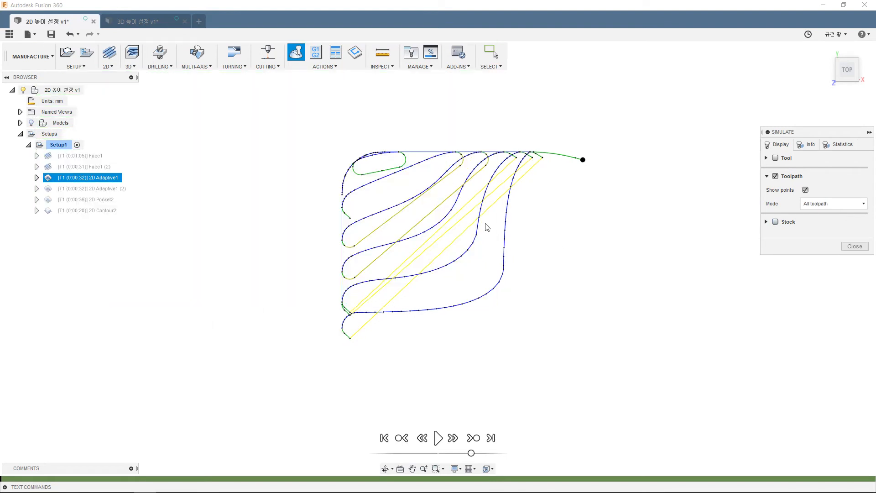
{"action": "left_click", "coordinate": [31, 123]}
{"action": "scroll", "coordinate": [348, 221], "scroll_direction": "up", "scroll_amount": 3}
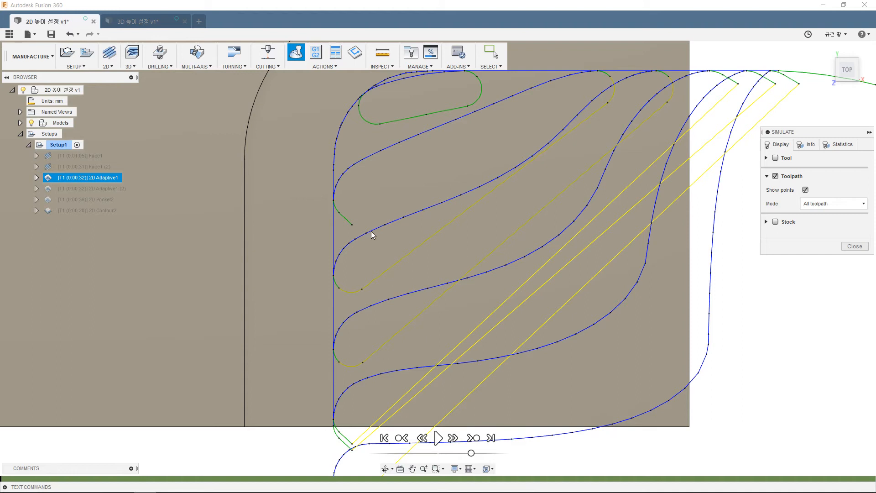
- Examine the points along the original adaptive toolpath's curved passes and corner, and close the simulation
{"action": "left_click", "coordinate": [385, 225]}
{"action": "left_click", "coordinate": [461, 195]}
{"action": "left_click", "coordinate": [498, 180]}
{"action": "scroll", "coordinate": [489, 232], "scroll_direction": "down", "scroll_amount": 2}
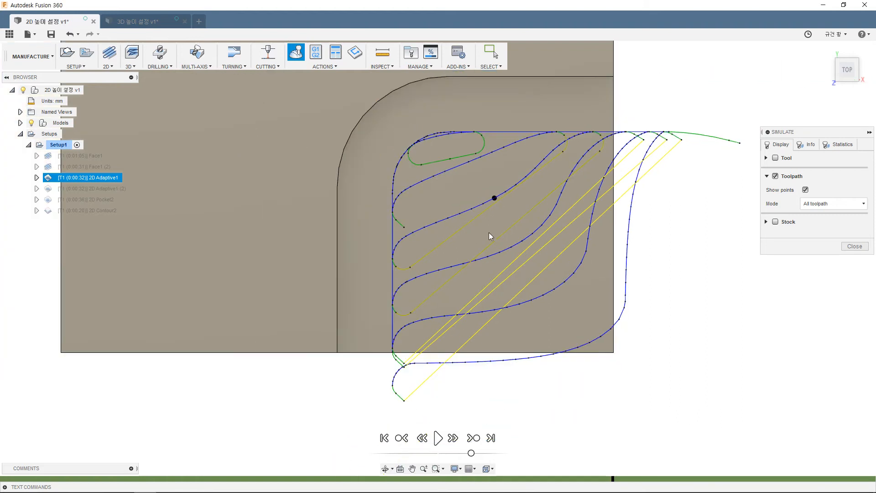
{"action": "scroll", "coordinate": [412, 149], "scroll_direction": "up", "scroll_amount": 3}
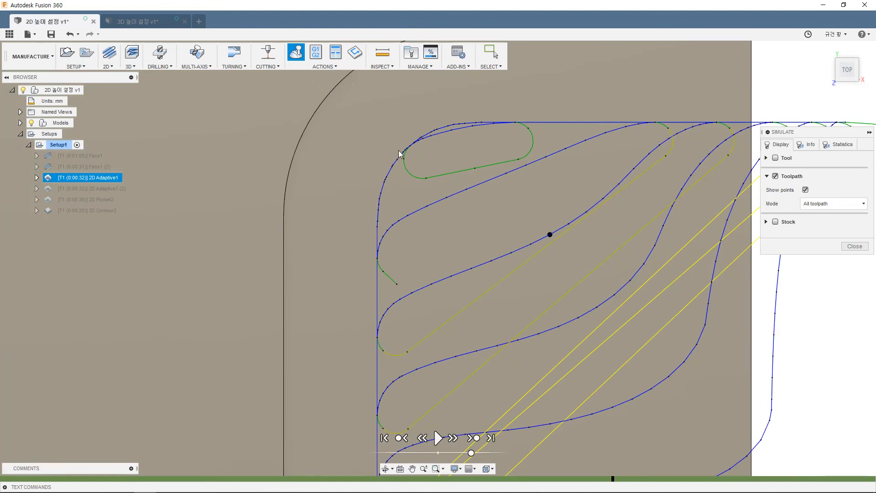
{"action": "left_click", "coordinate": [855, 246]}
- Turn off Stock to Leave and enable Smoothing with a 0.01 mm tolerance on the duplicated 2D Adaptive operation
{"action": "scroll", "coordinate": [772, 234], "scroll_direction": "down", "scroll_amount": 4}
{"action": "right_click", "coordinate": [107, 192]}
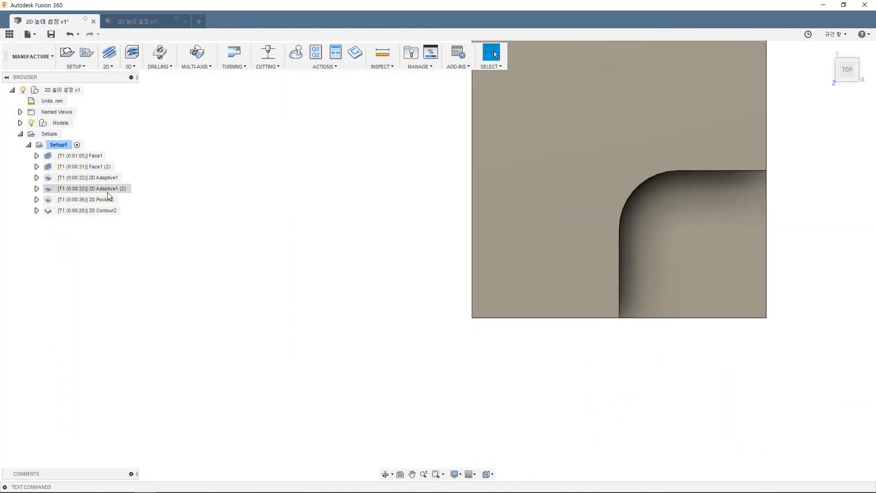
{"action": "left_click", "coordinate": [125, 202]}
{"action": "left_click", "coordinate": [635, 101]}
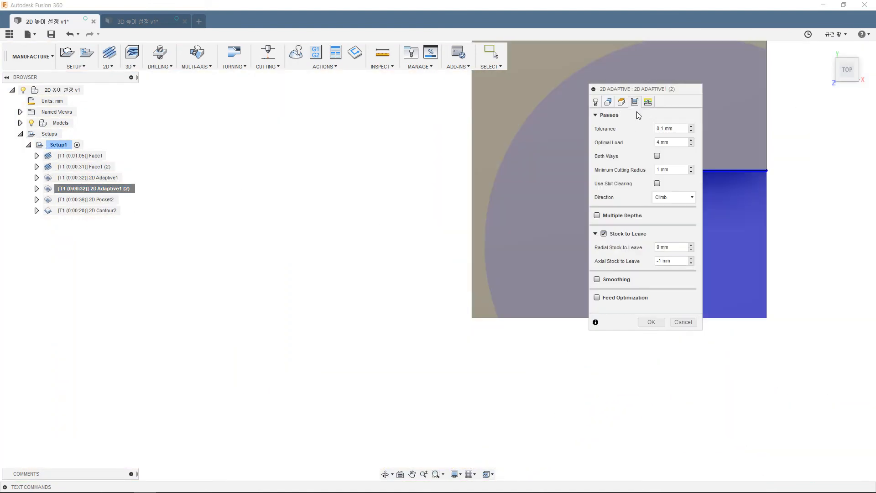
{"action": "left_click", "coordinate": [597, 234]}
{"action": "left_click", "coordinate": [598, 253]}
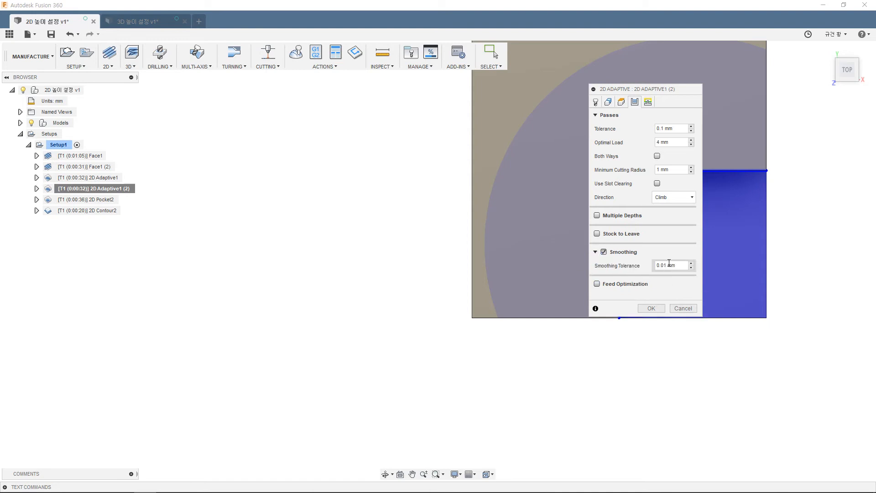
{"action": "left_click", "coordinate": [654, 307]}
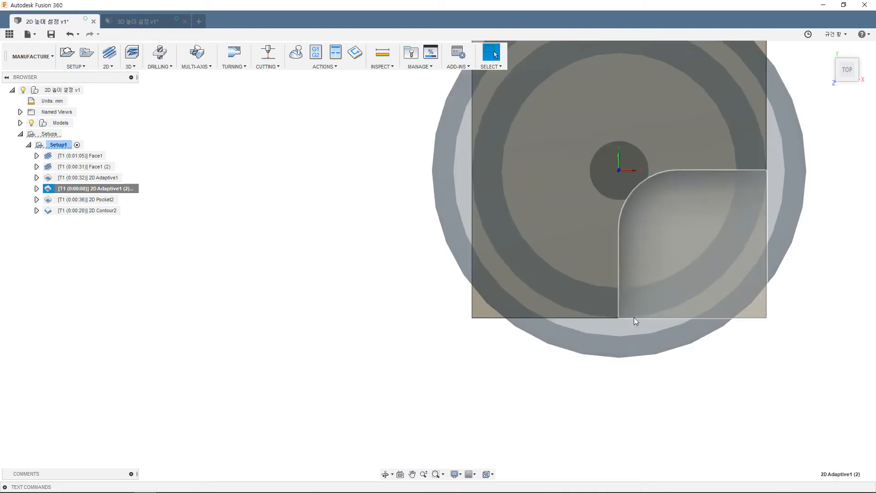
- Simulate the original 2D Adaptive operation and its smoothed duplicate one after the other to compare their toolpath points
{"action": "left_click", "coordinate": [106, 178]}
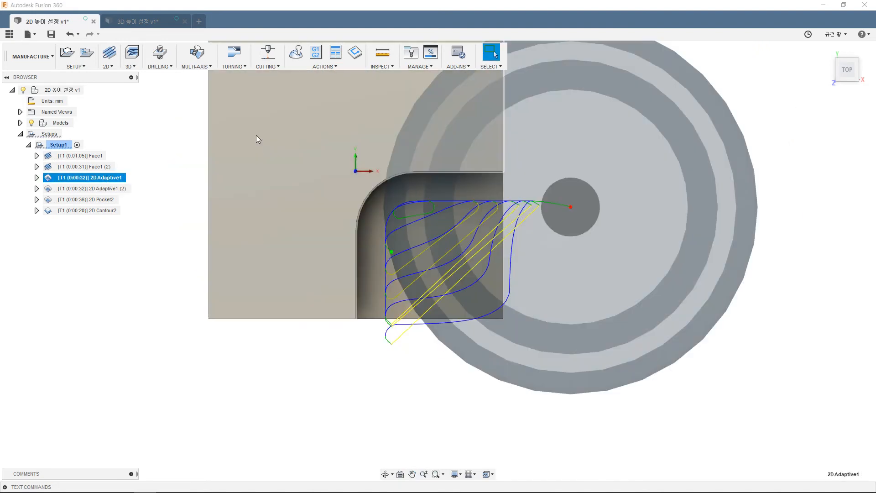
{"action": "left_click", "coordinate": [296, 52]}
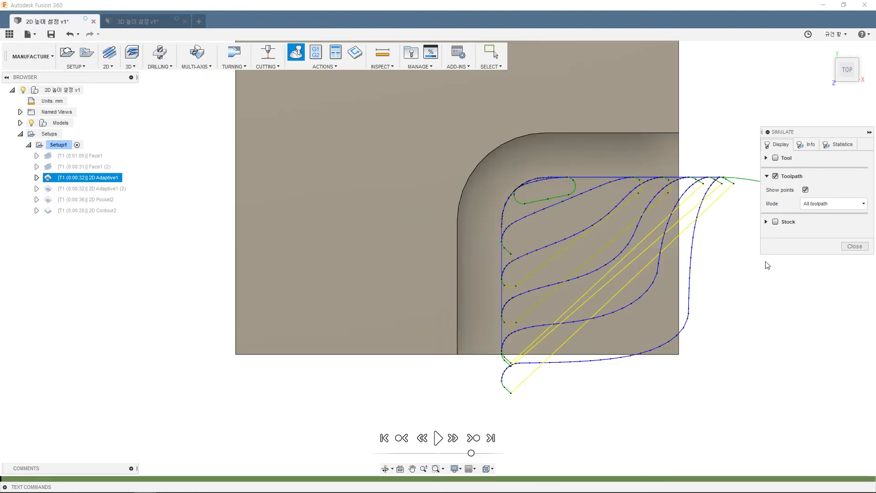
{"action": "left_click", "coordinate": [855, 247]}
{"action": "left_click", "coordinate": [105, 188]}
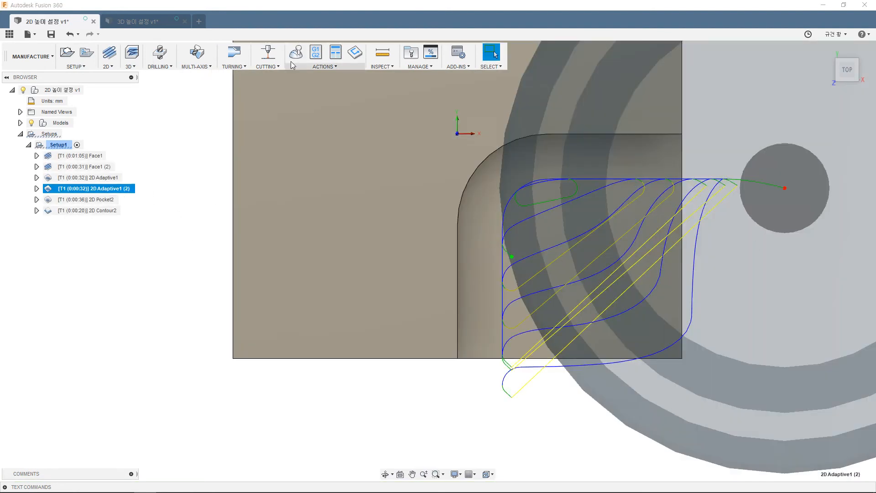
{"action": "left_click", "coordinate": [295, 53]}
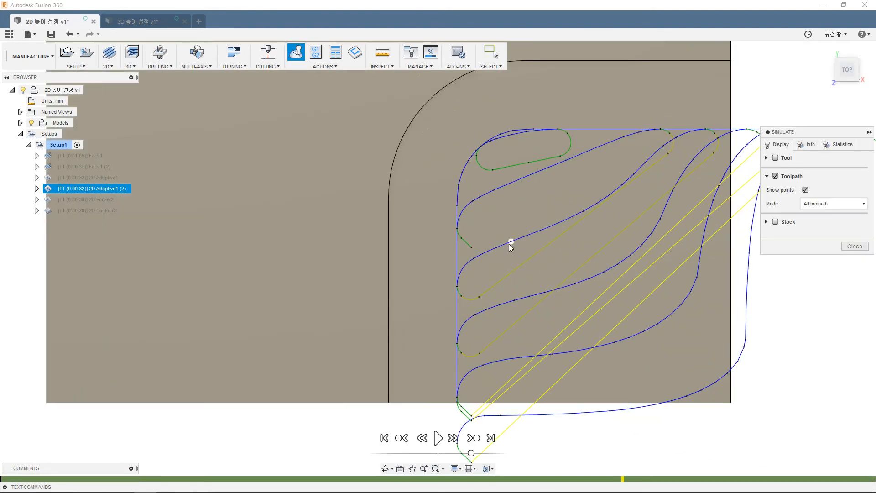
{"action": "scroll", "coordinate": [575, 251], "scroll_direction": "down", "scroll_amount": 3}
{"action": "middle_click_drag", "start_coordinate": [290, 214], "coordinate": [195, 210]}
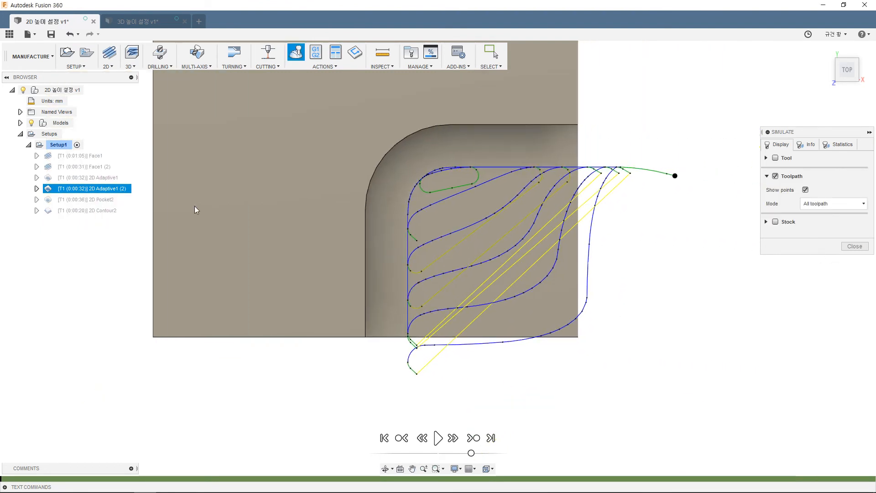
{"action": "left_click", "coordinate": [849, 248]}
- Simulate all of Setup1 with the toolpath display mode set to Toolpath for operation
{"action": "left_click", "coordinate": [58, 144]}
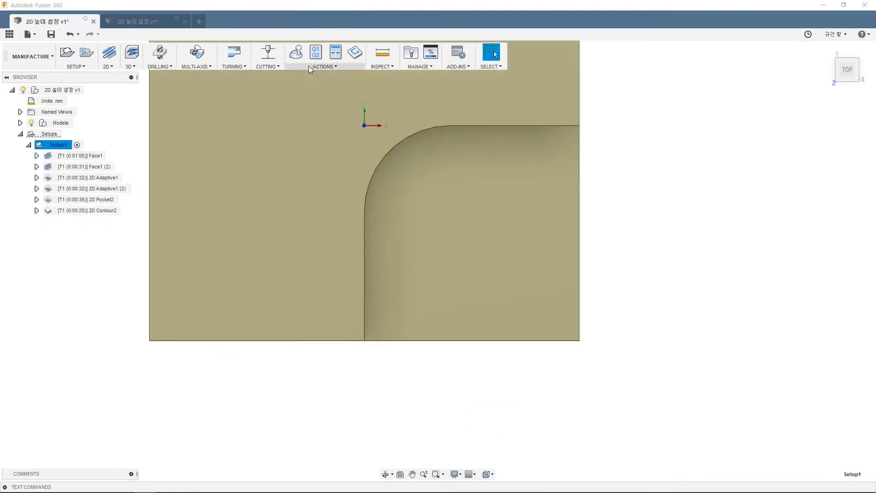
{"action": "left_click", "coordinate": [296, 52]}
{"action": "scroll", "coordinate": [319, 219], "scroll_direction": "up", "scroll_amount": 3}
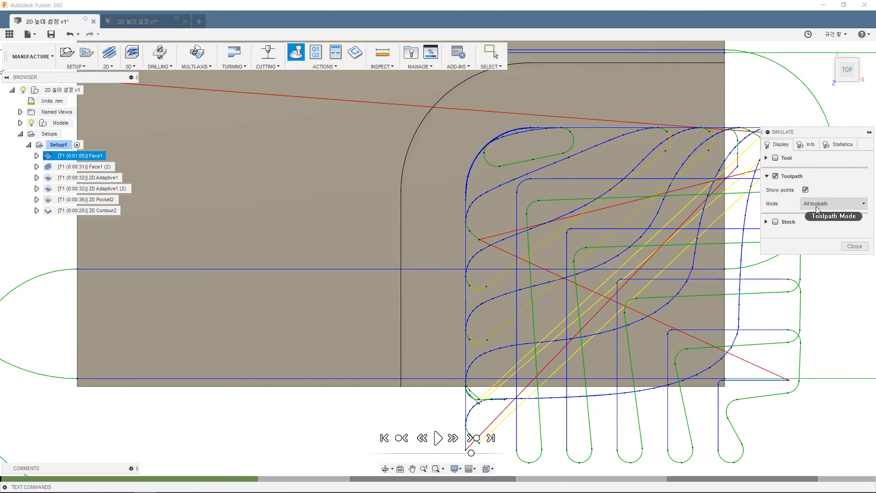
{"action": "left_click", "coordinate": [833, 204]}
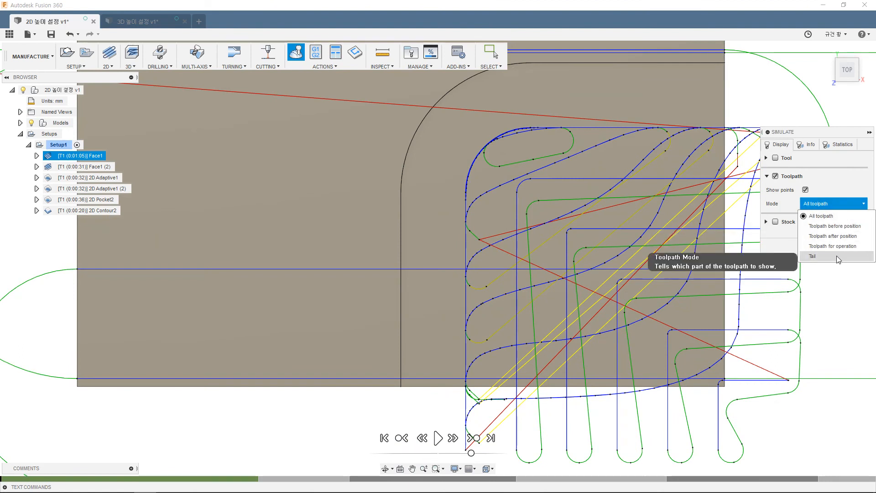
{"action": "left_click", "coordinate": [834, 246]}
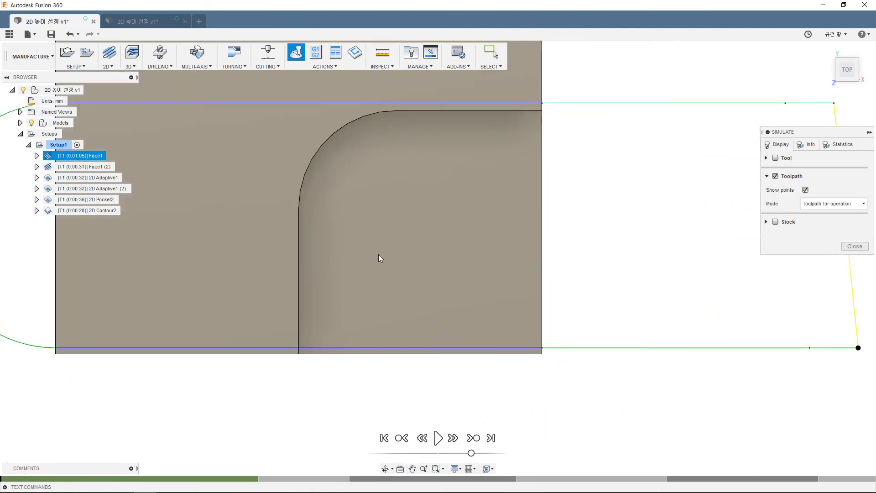
- Compare the toolpath points of the original and duplicated 2D Adaptive operations within the setup simulation, and close it
{"action": "scroll", "coordinate": [334, 228], "scroll_direction": "up", "scroll_amount": 2}
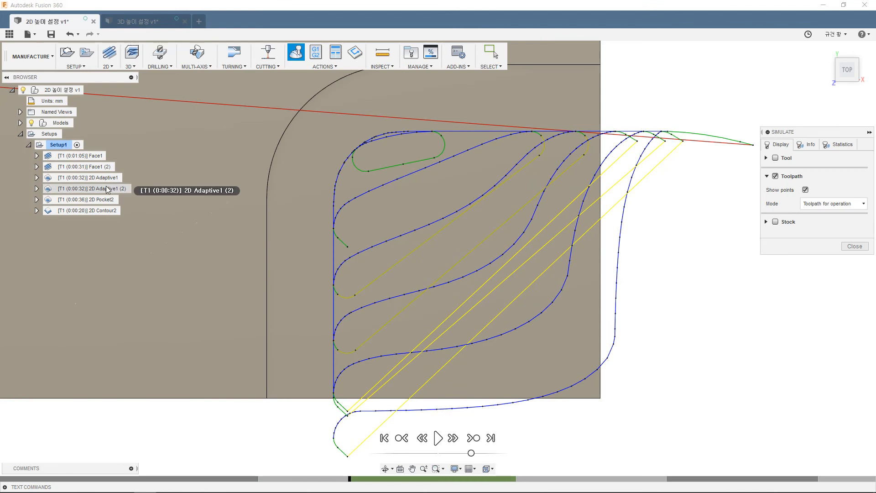
{"action": "left_click", "coordinate": [107, 189]}
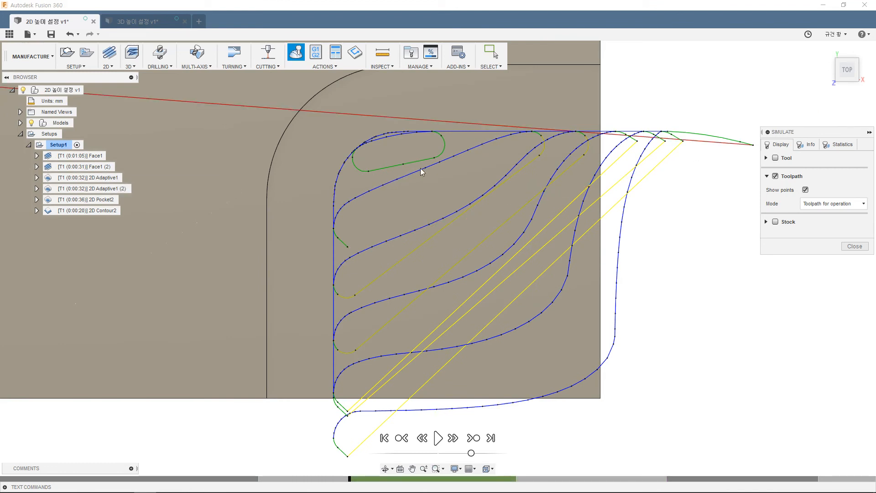
{"action": "left_click", "coordinate": [105, 192]}
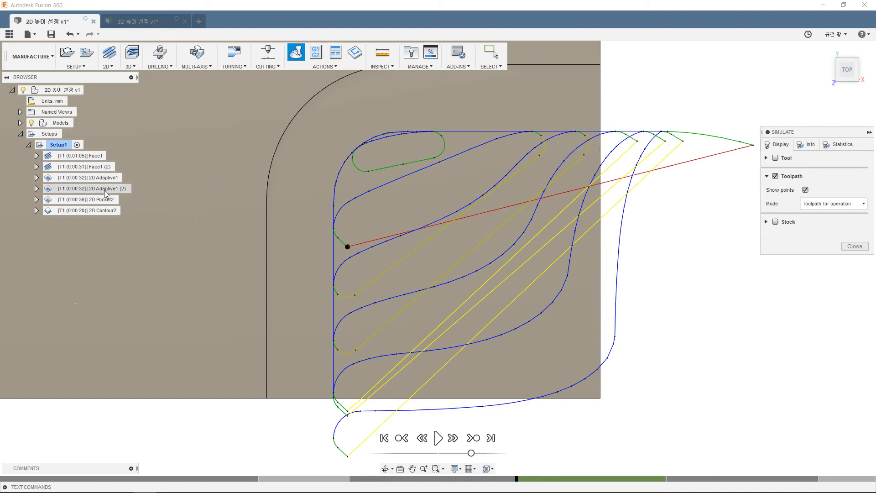
{"action": "scroll", "coordinate": [406, 178], "scroll_direction": "down", "scroll_amount": 2}
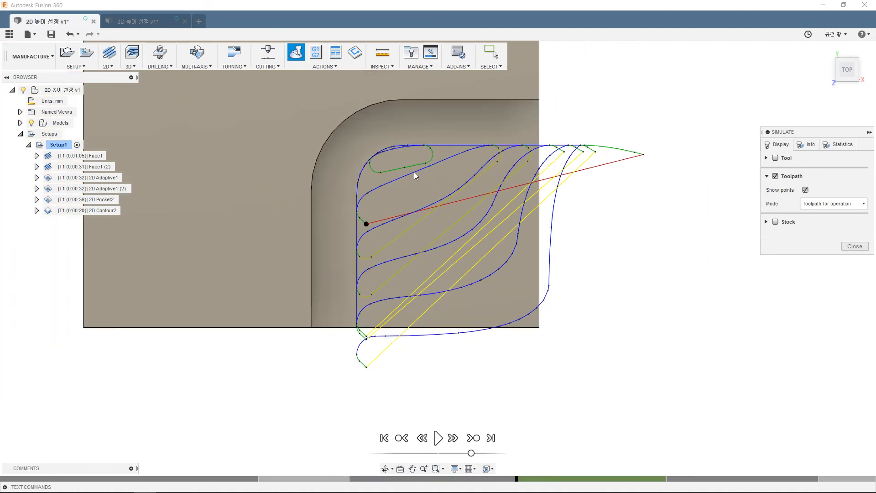
{"action": "left_click", "coordinate": [855, 246]}
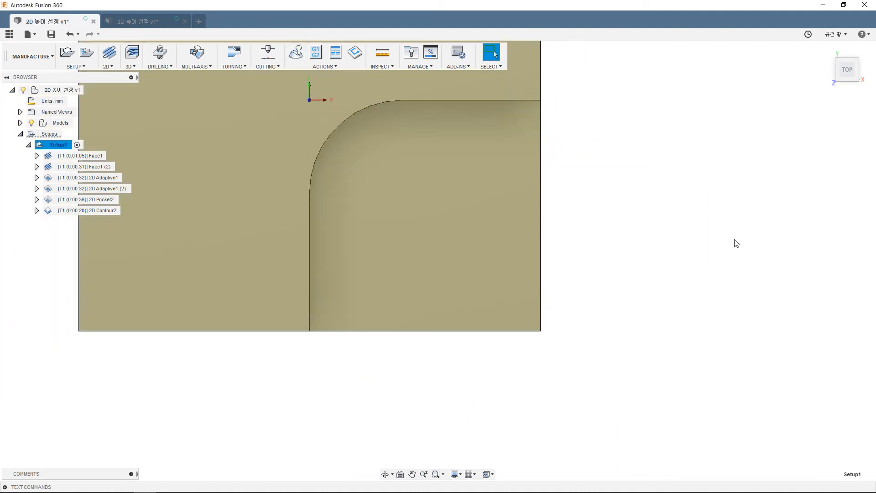
- Set the Smoothing Tolerance of the duplicated 2D Adaptive operation to 0.001 mm and regenerate its toolpath
{"action": "right_click", "coordinate": [92, 189]}
{"action": "left_click", "coordinate": [107, 193]}
{"action": "left_click", "coordinate": [634, 102]}
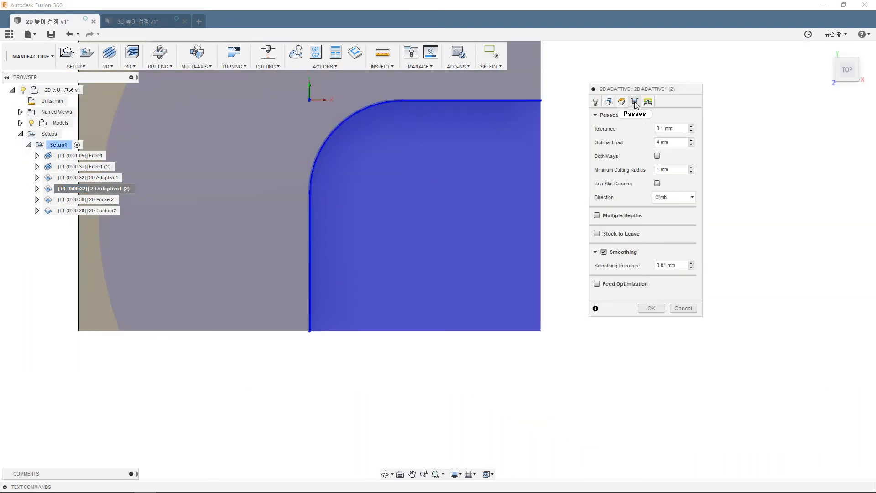
{"action": "left_click", "coordinate": [670, 265]}
{"action": "key", "text": "BackSpace"}
{"action": "key", "text": "BackSpace"}
{"action": "type", "text": "0"}
{"action": "left_click", "coordinate": [648, 308]}
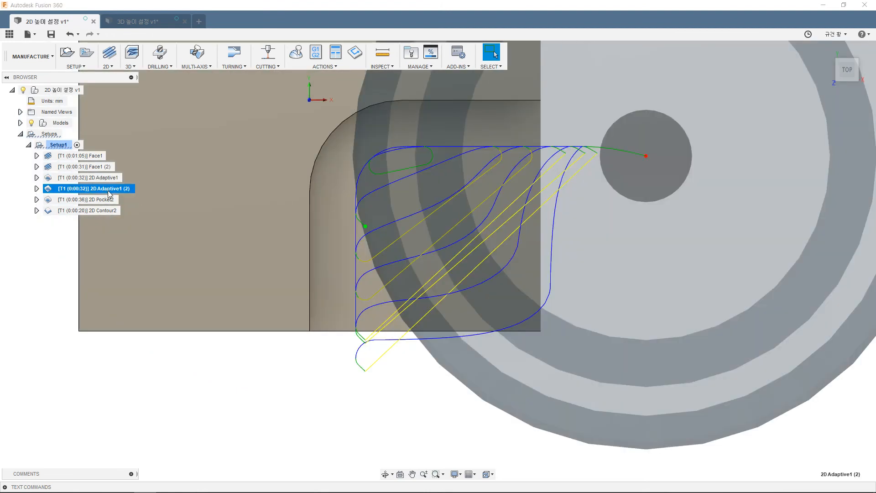
- Simulate all of Setup1 to compare the toolpath points of the original and duplicated 2D Adaptive operations, and close the simulation
{"action": "left_click", "coordinate": [58, 144]}
{"action": "left_click", "coordinate": [296, 53]}
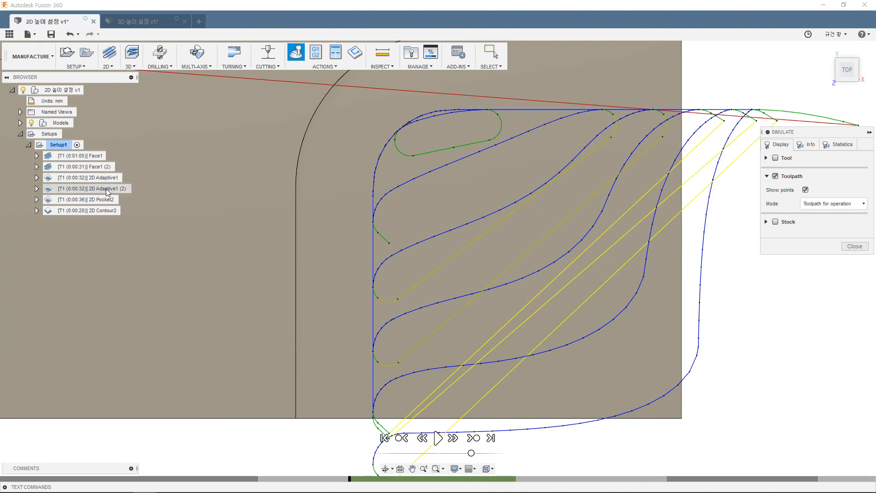
{"action": "scroll", "coordinate": [242, 215], "scroll_direction": "down", "scroll_amount": 3}
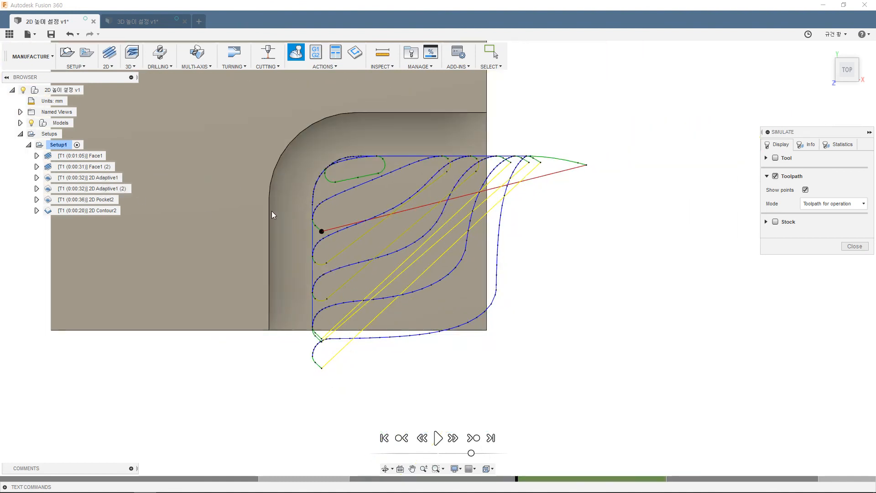
{"action": "scroll", "coordinate": [337, 185], "scroll_direction": "up", "scroll_amount": 3}
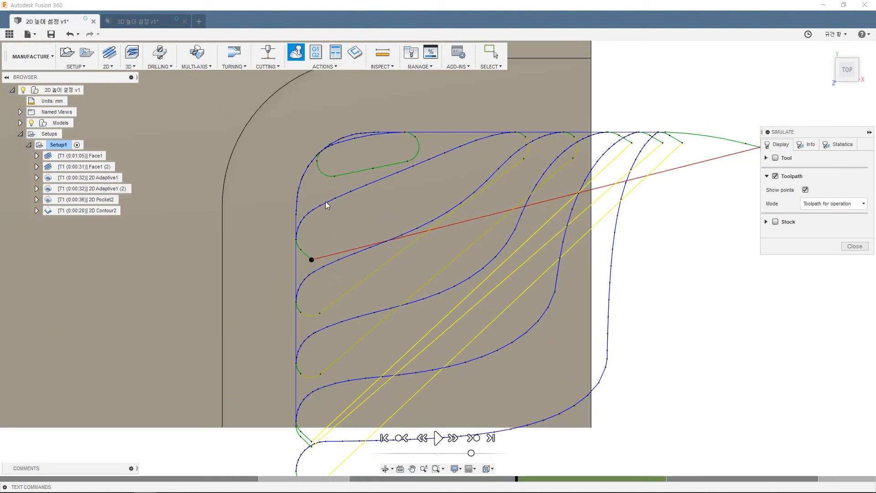
{"action": "scroll", "coordinate": [328, 205], "scroll_direction": "down", "scroll_amount": 2}
{"action": "scroll", "coordinate": [340, 202], "scroll_direction": "up", "scroll_amount": 3}
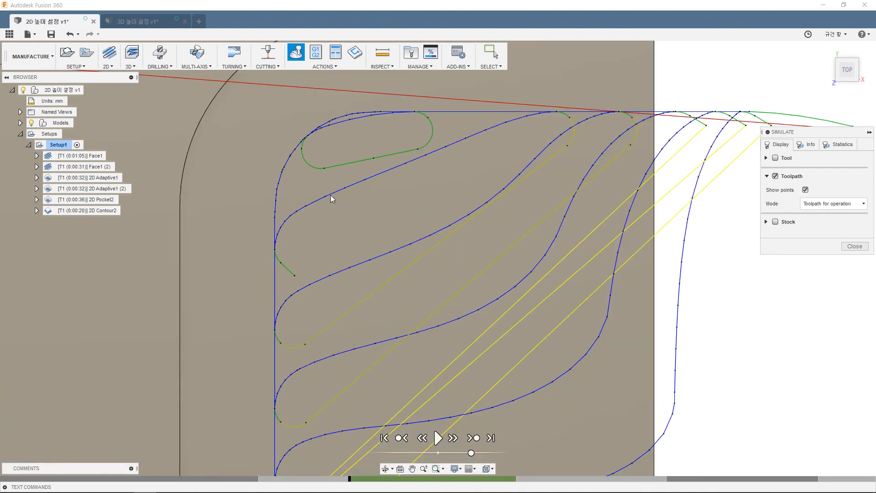
{"action": "left_click", "coordinate": [118, 189]}
{"action": "scroll", "coordinate": [313, 194], "scroll_direction": "up", "scroll_amount": 3}
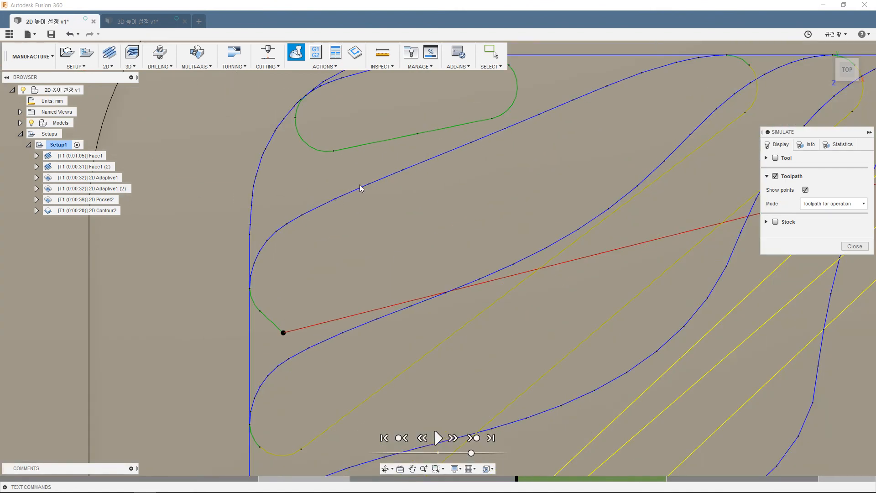
{"action": "scroll", "coordinate": [254, 183], "scroll_direction": "down", "scroll_amount": 4}
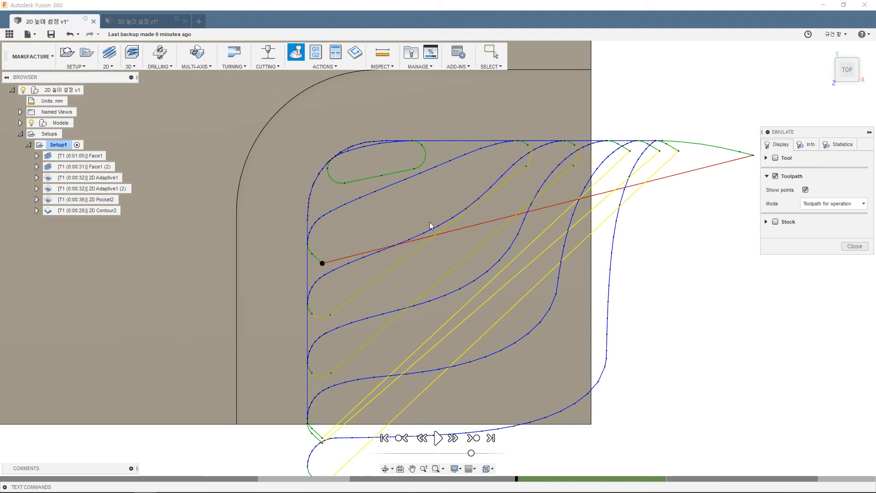
{"action": "left_click", "coordinate": [855, 247]}
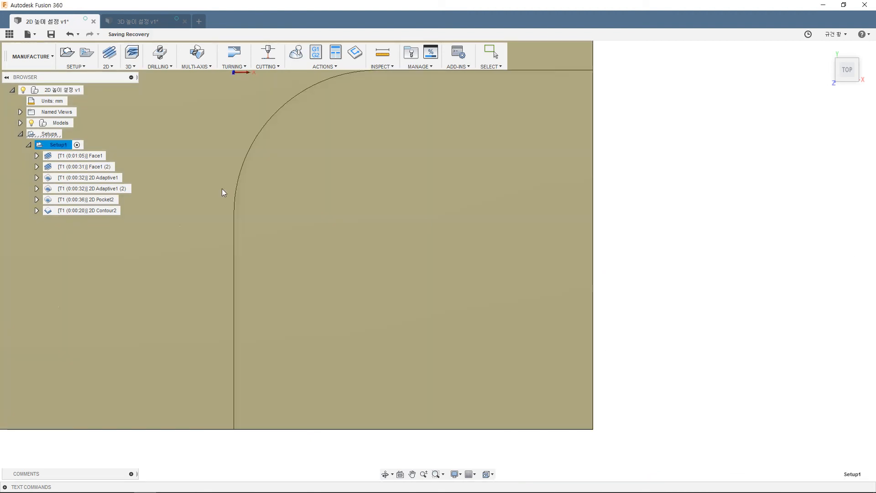
- Set the Smoothing Tolerance of the duplicated 2D Adaptive operation to 0.1 mm and inspect the regenerated toolpath around the pocket corner
{"action": "left_click", "coordinate": [116, 189]}
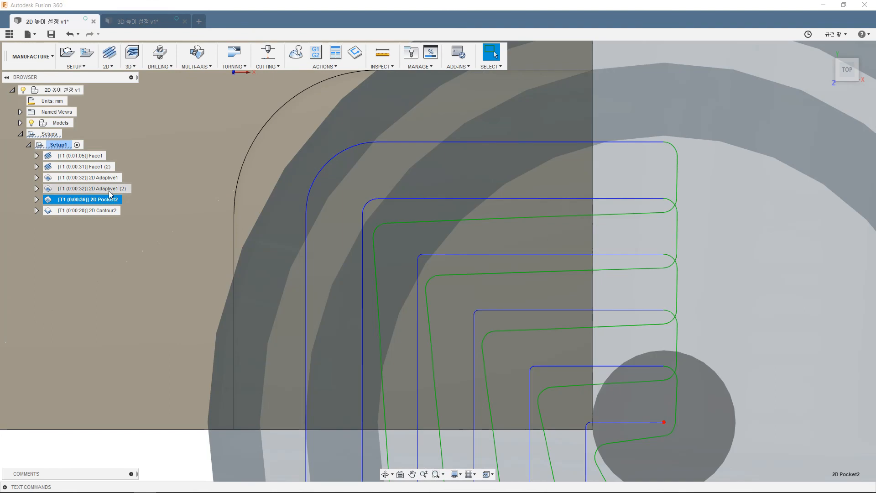
{"action": "right_click", "coordinate": [118, 194]}
{"action": "left_click", "coordinate": [125, 199]}
{"action": "left_click", "coordinate": [635, 102]}
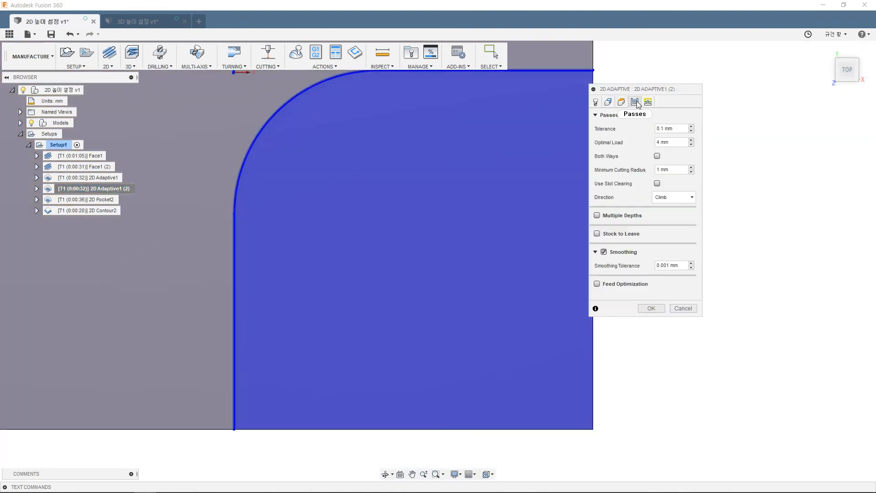
{"action": "type", "text": "0."}
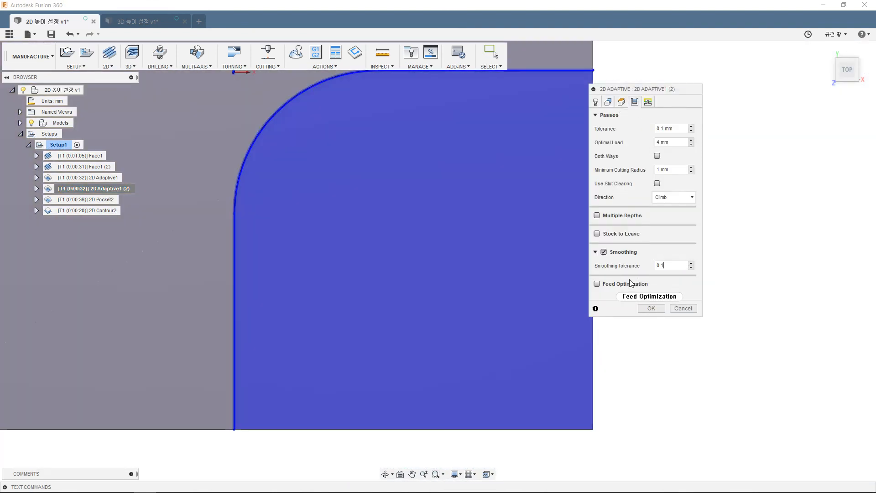
{"action": "type", "text": "1"}
{"action": "left_click", "coordinate": [651, 309]}
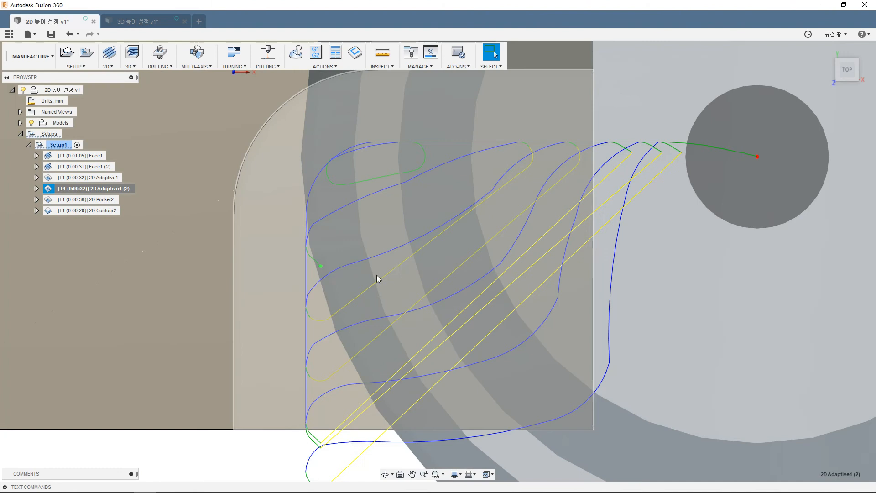
{"action": "scroll", "coordinate": [329, 228], "scroll_direction": "up", "scroll_amount": 5}
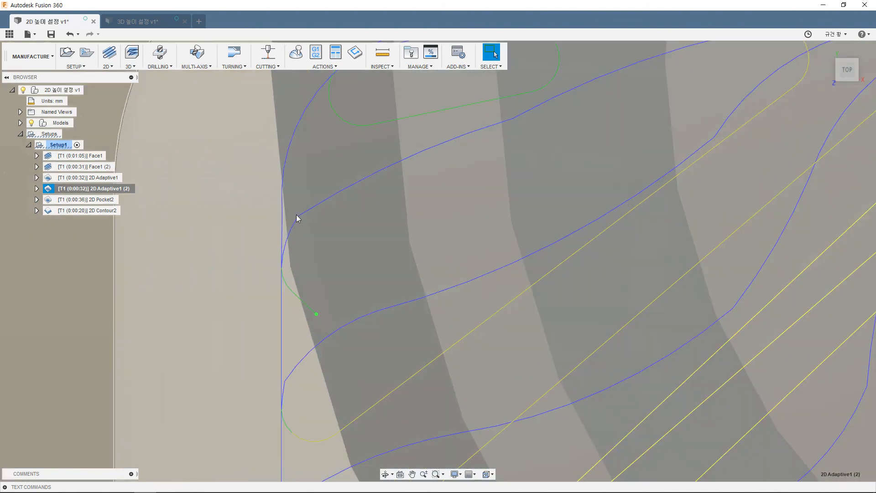
{"action": "scroll", "coordinate": [545, 128], "scroll_direction": "down", "scroll_amount": 7}
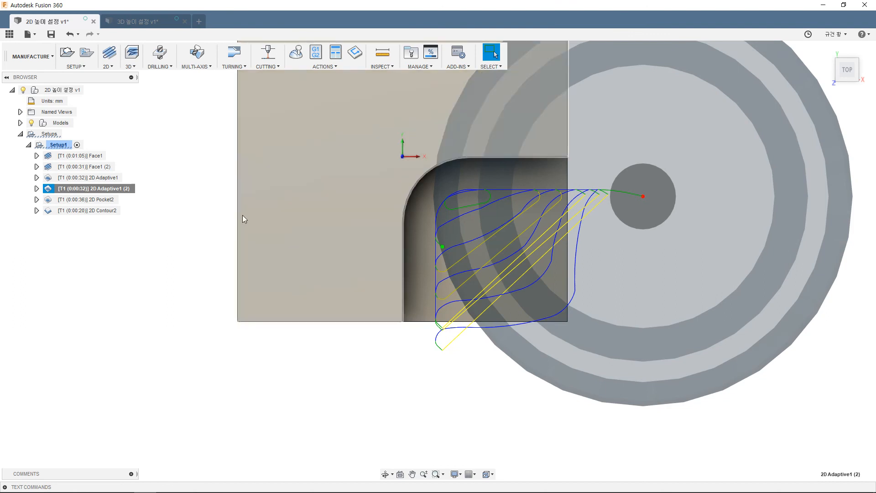
- Review the Feed Optimization settings in the original 2D Adaptive operation's passes by enabling them temporarily, and cancel the edit
{"action": "left_click", "coordinate": [160, 206]}
{"action": "left_click", "coordinate": [110, 189]}
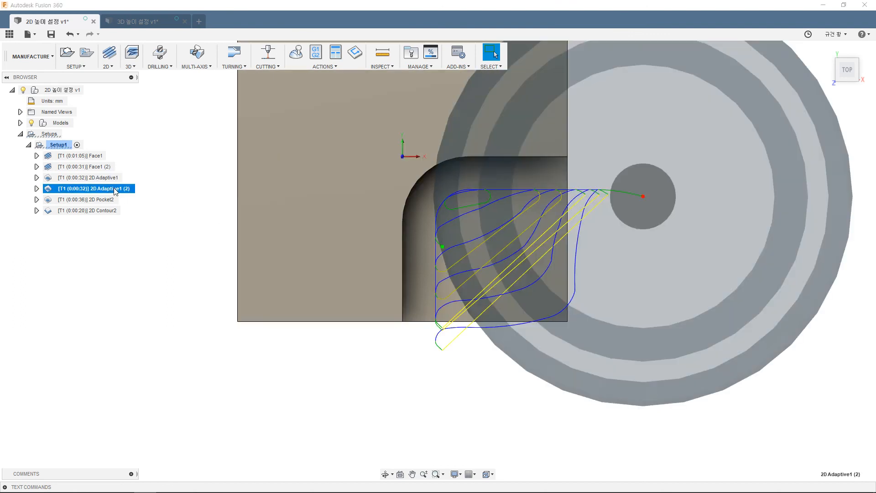
{"action": "right_click", "coordinate": [131, 183]}
{"action": "left_click", "coordinate": [130, 183]}
{"action": "right_click", "coordinate": [91, 179]}
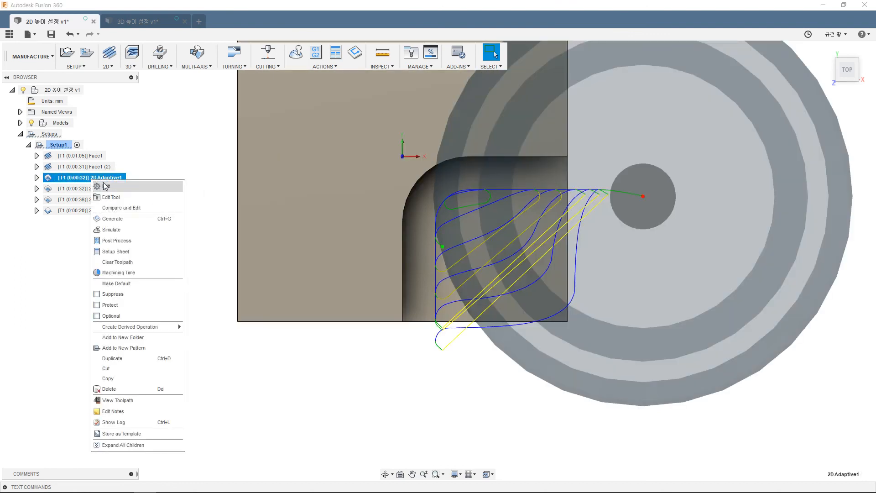
{"action": "left_click", "coordinate": [102, 185]}
{"action": "left_click", "coordinate": [634, 103]}
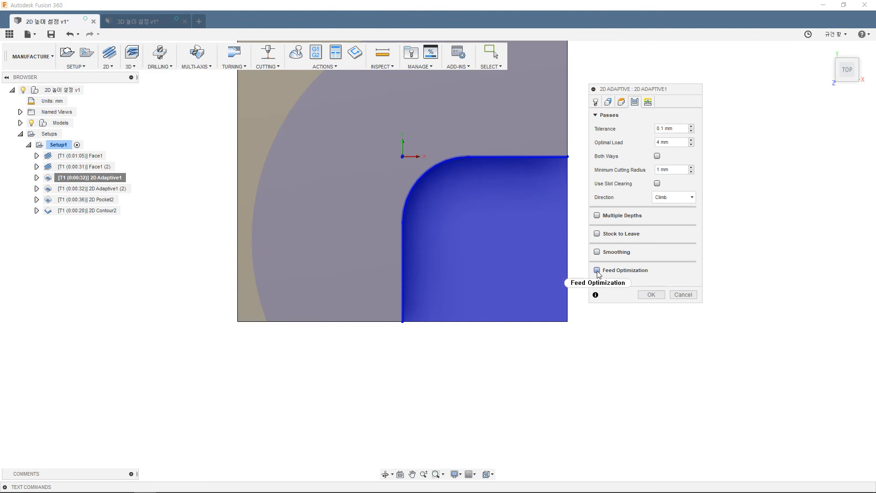
{"action": "left_click", "coordinate": [630, 270]}
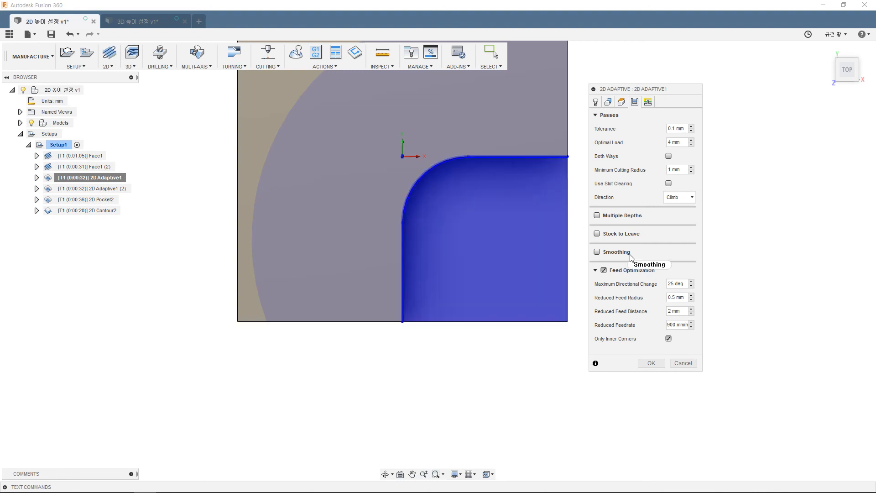
{"action": "left_click", "coordinate": [604, 270]}
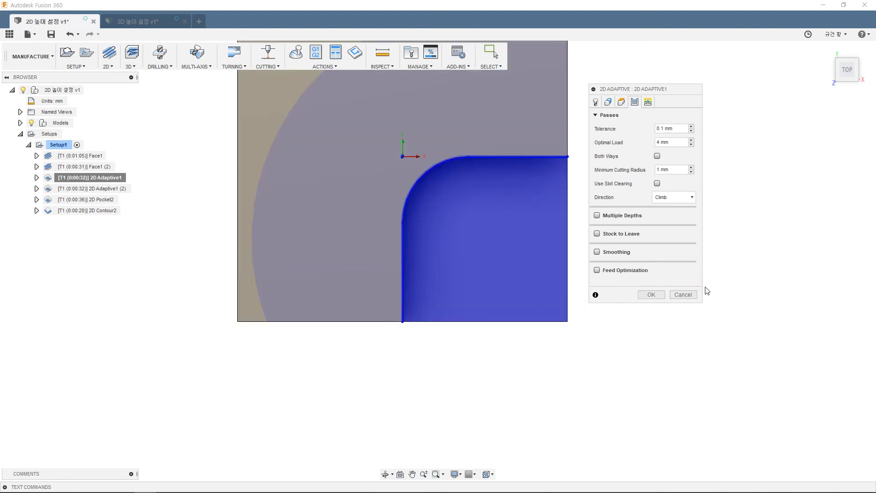
{"action": "left_click", "coordinate": [687, 296]}
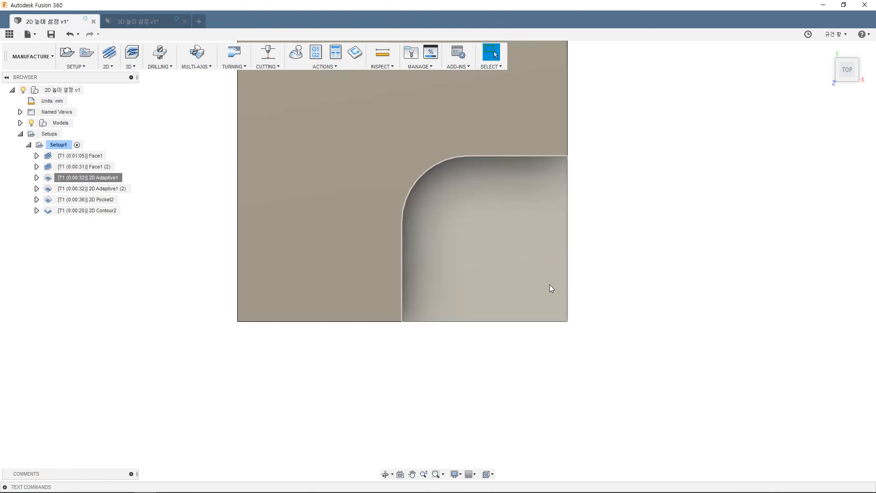
- Open the duplicated 2D Adaptive operation for editing
{"action": "left_click", "coordinate": [110, 188]}
{"action": "right_click", "coordinate": [109, 189]}
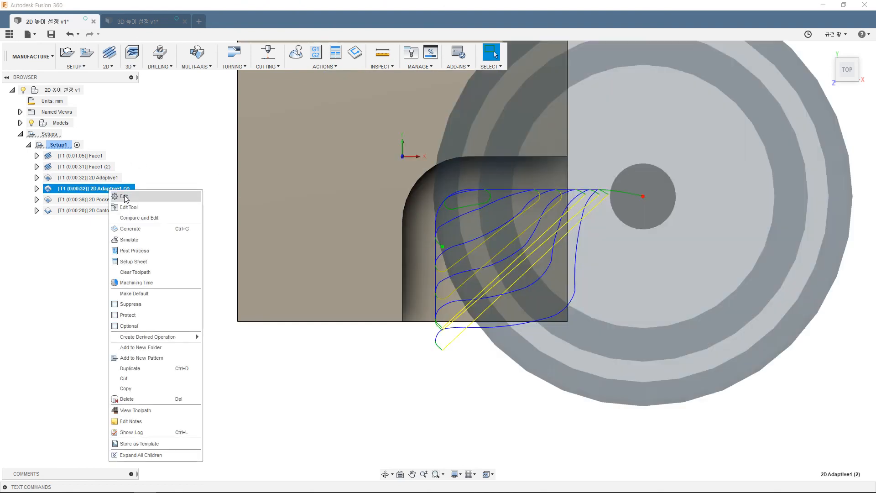
{"action": "left_click", "coordinate": [123, 196]}
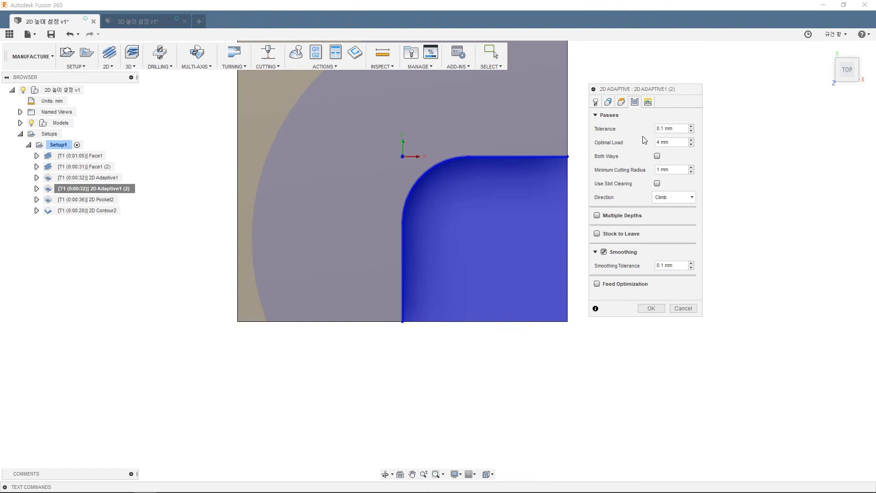